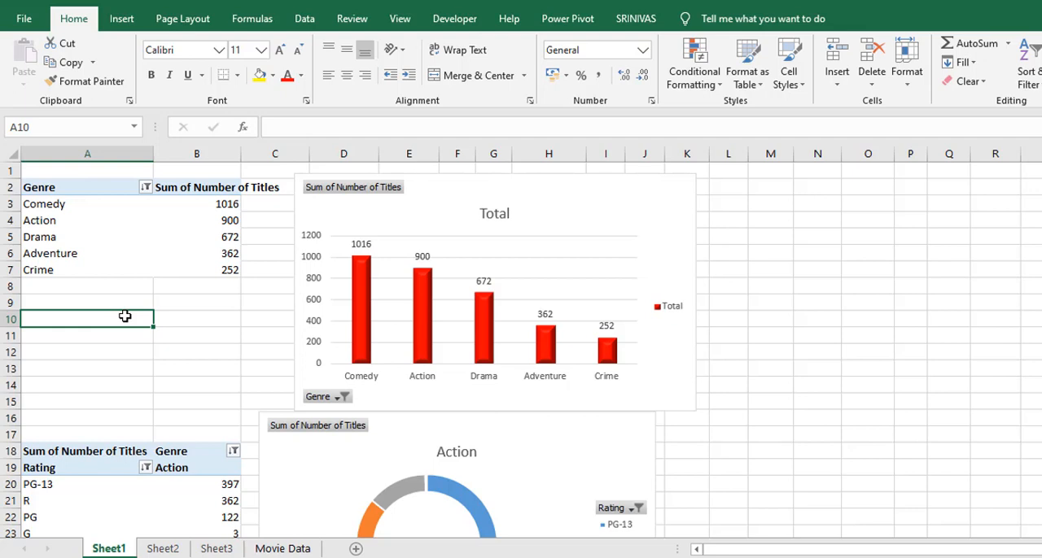
Insert a slicer for the Rating field on the Total chart and place it beside that chart
left_click(588, 213)
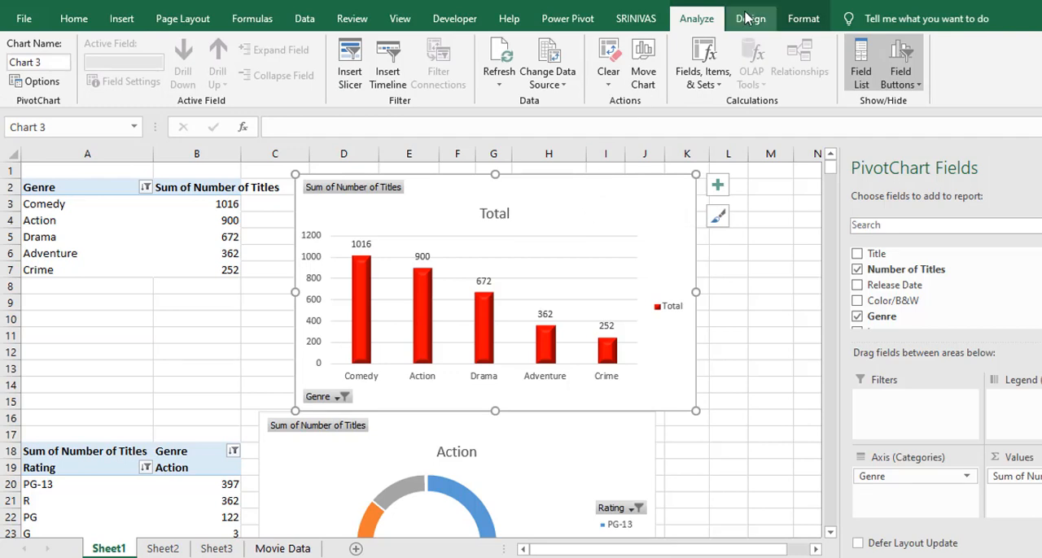
left_click(350, 72)
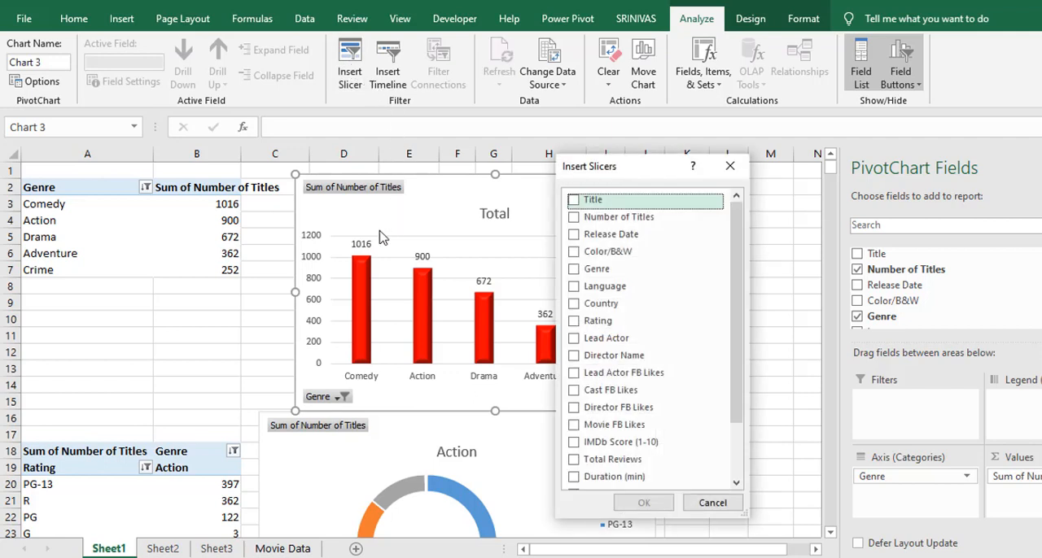
left_click(574, 324)
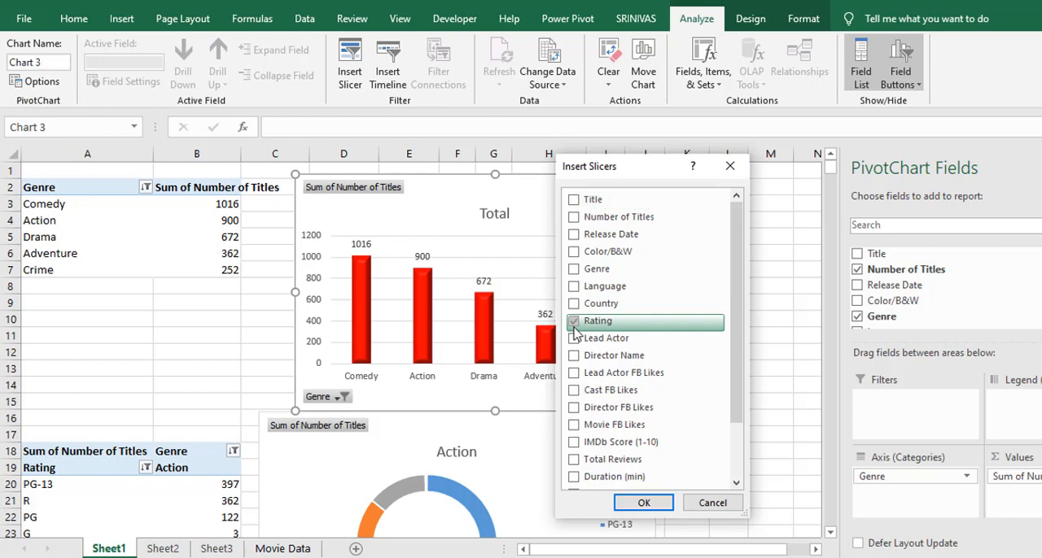
left_click(644, 503)
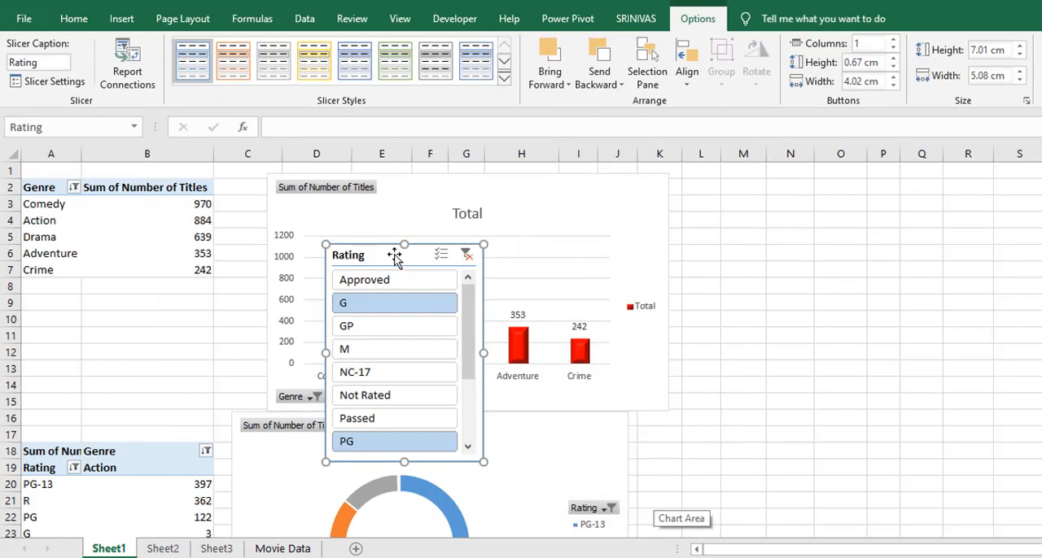
left_click_drag(394, 255, 763, 191)
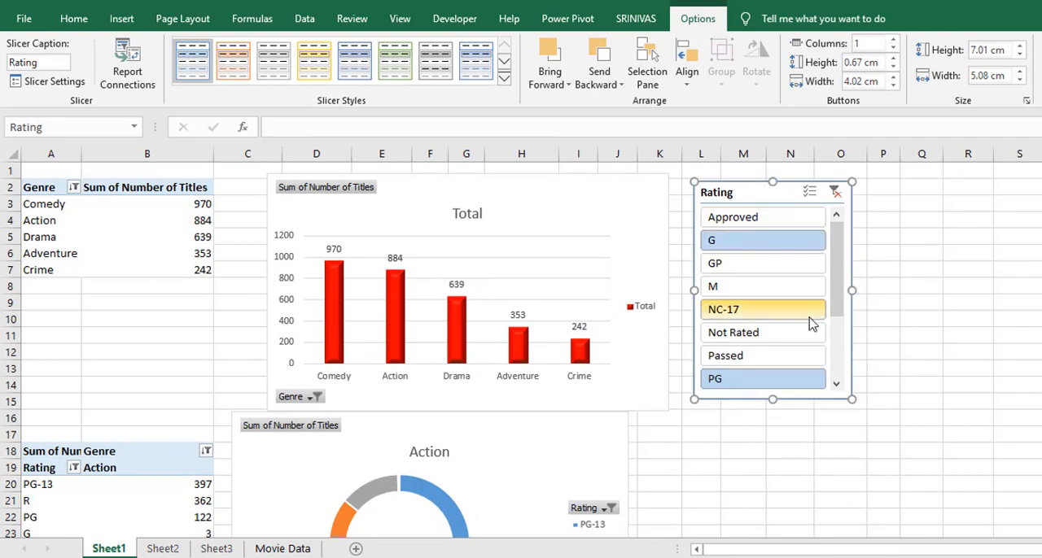
Filter the Total chart by rating G, then PG, then both together, and check the Action doughnut chart below
left_click(768, 240)
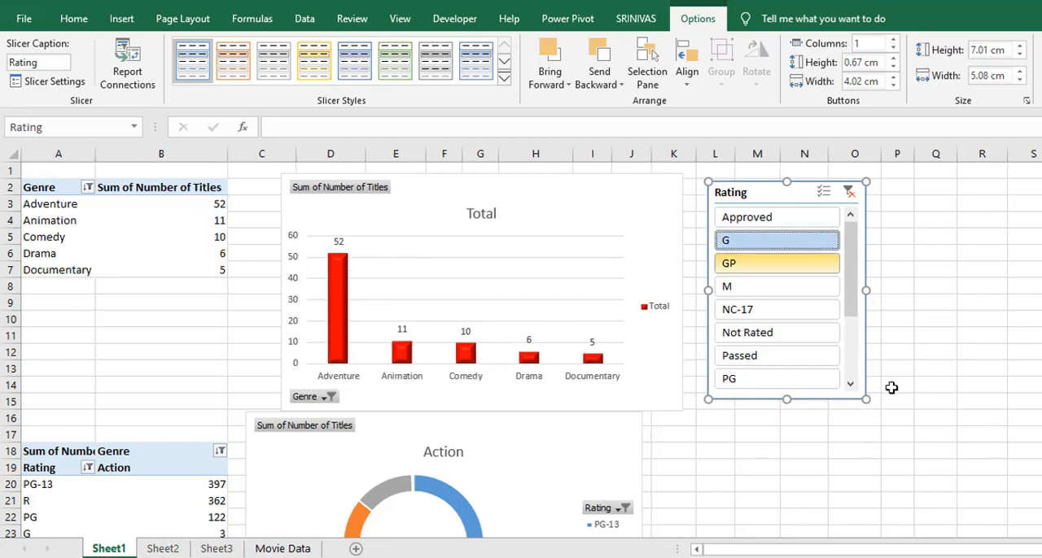
left_click_drag(852, 325, 851, 236)
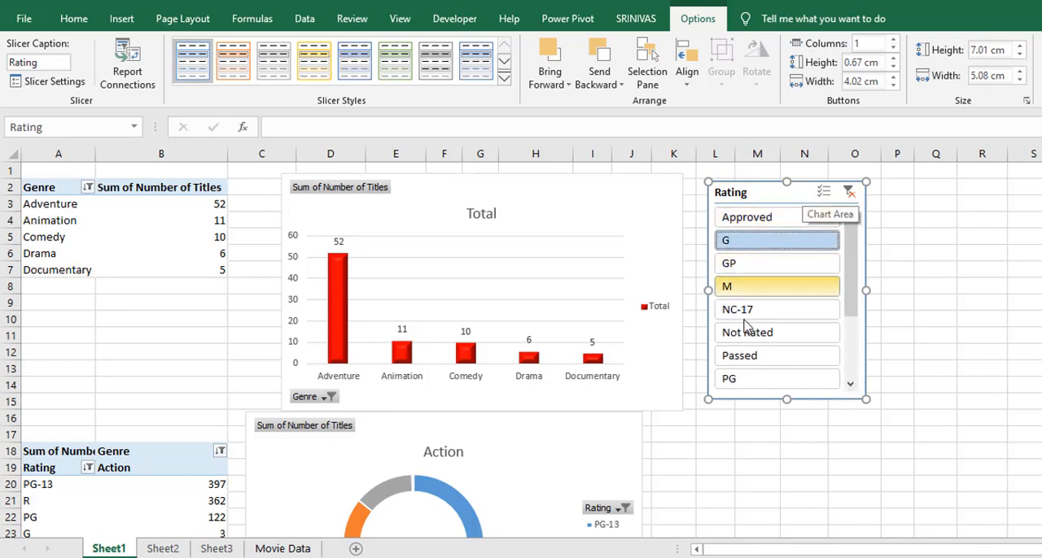
left_click(741, 378)
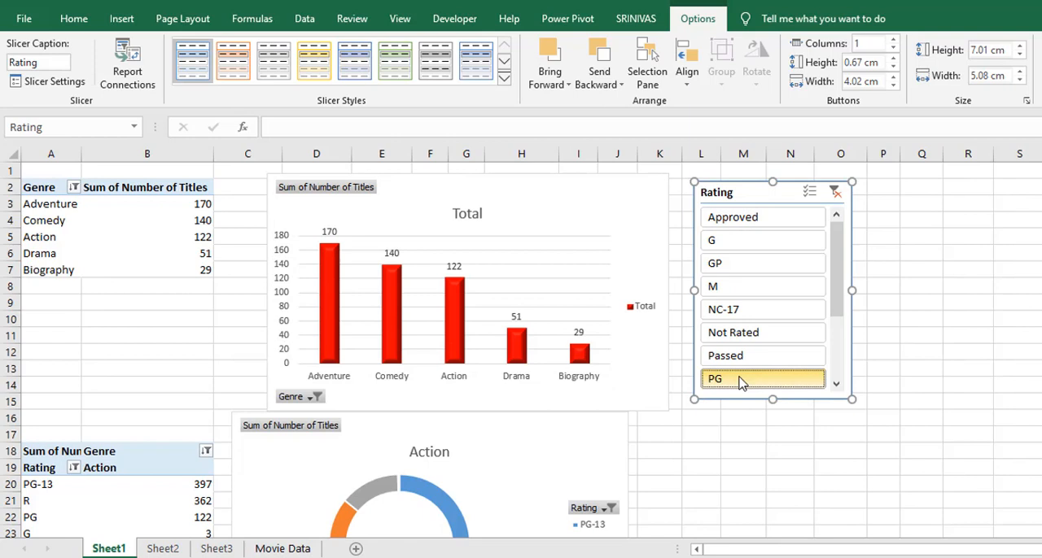
left_click(736, 244)
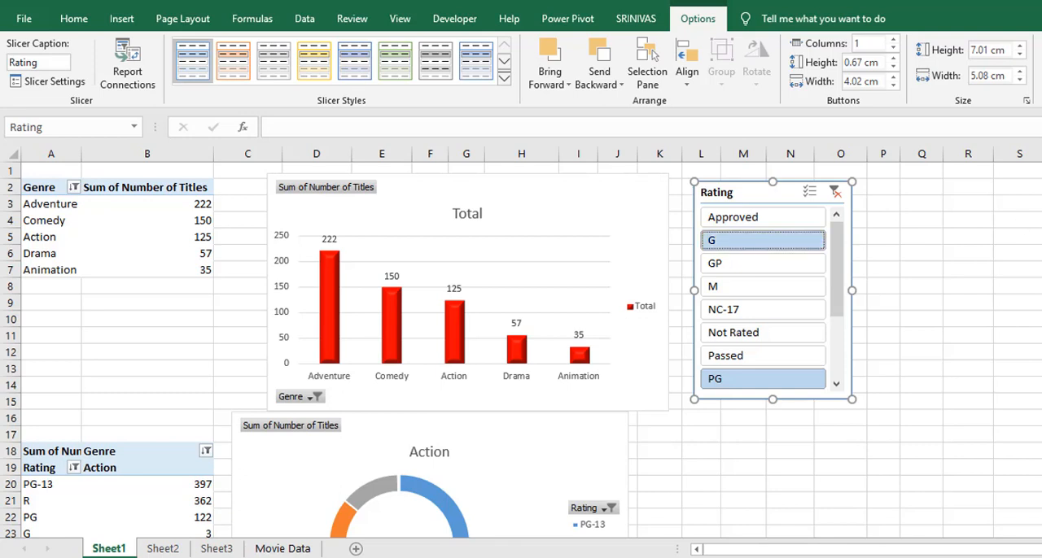
scroll(431, 350, "down", 5)
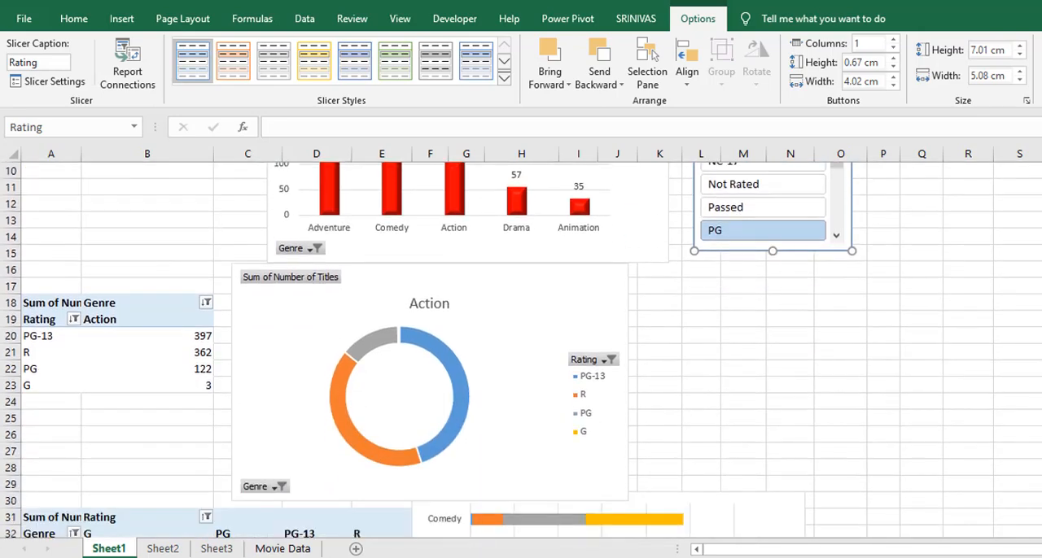
scroll(432, 350, "down", 1)
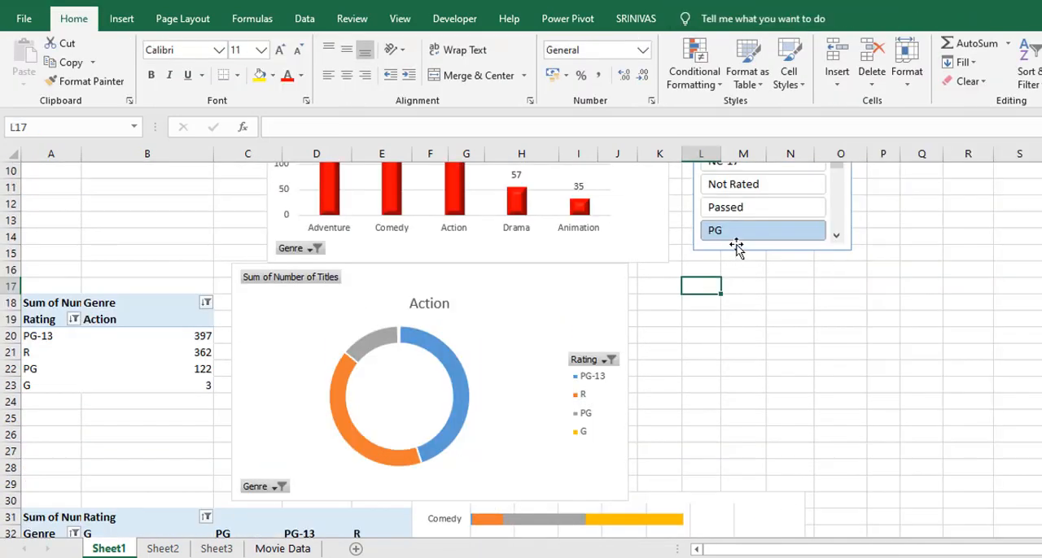
Switch the Rating slicer to PG only, then to G, and back to PG
left_click(731, 231)
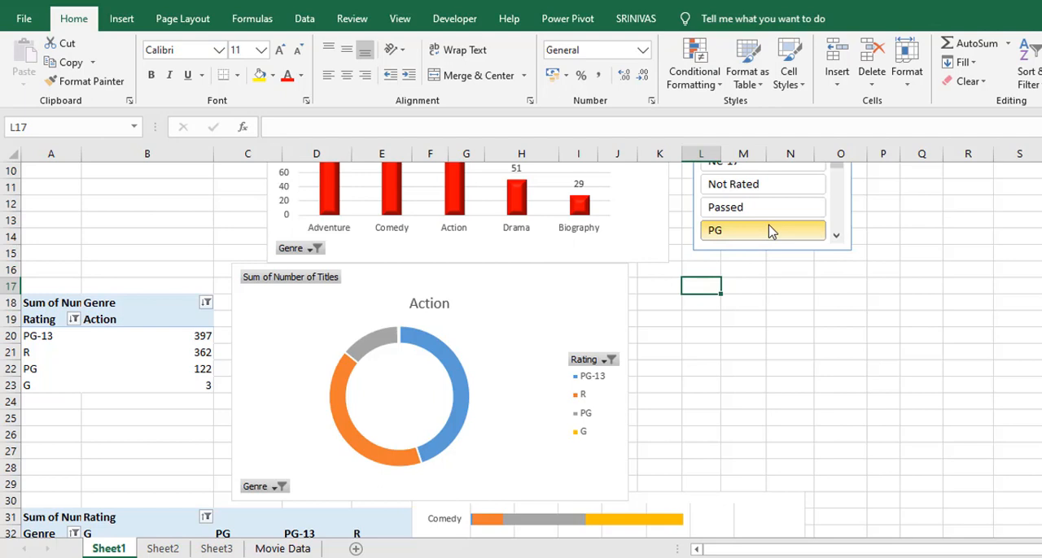
left_click(644, 225)
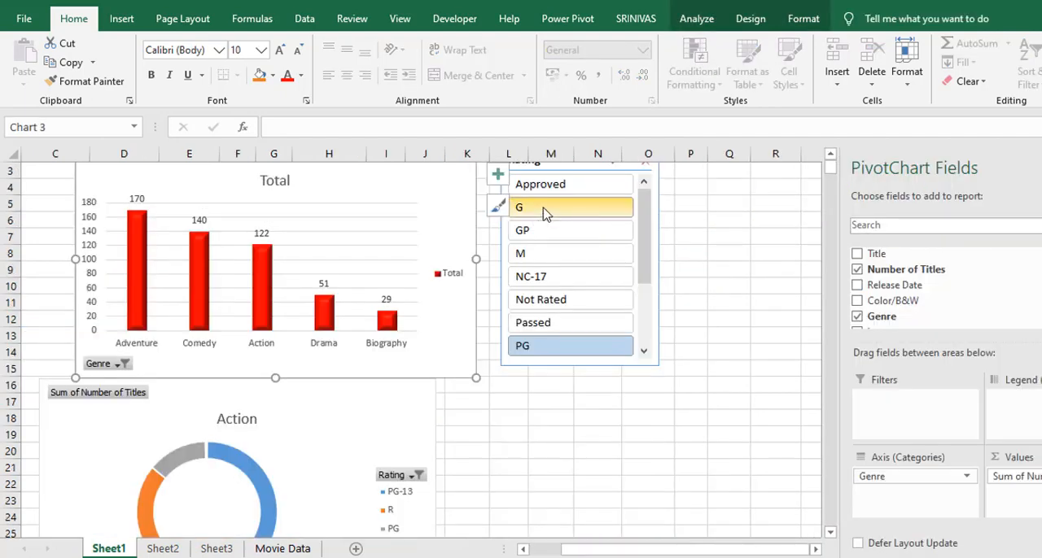
left_click(545, 212)
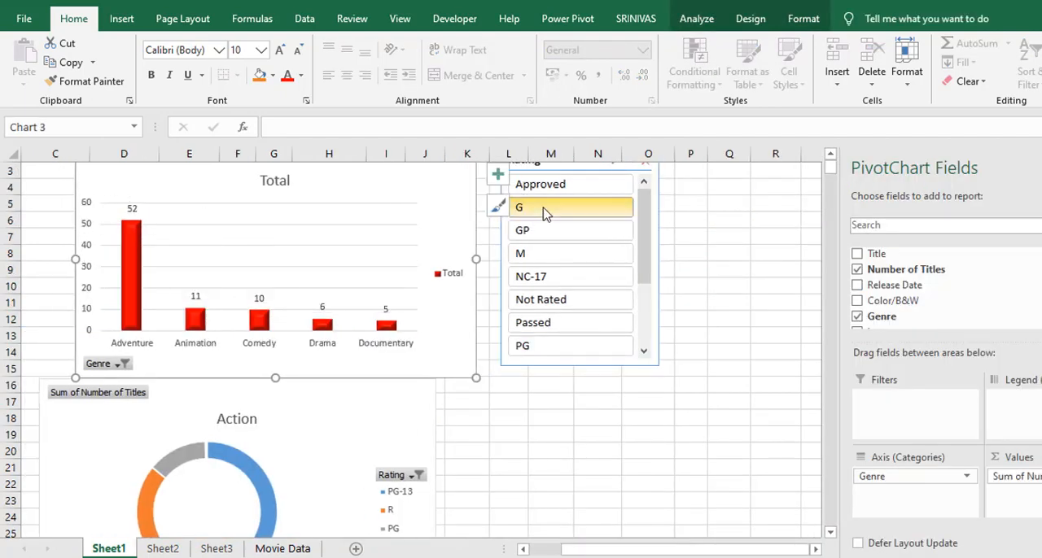
left_click(545, 235)
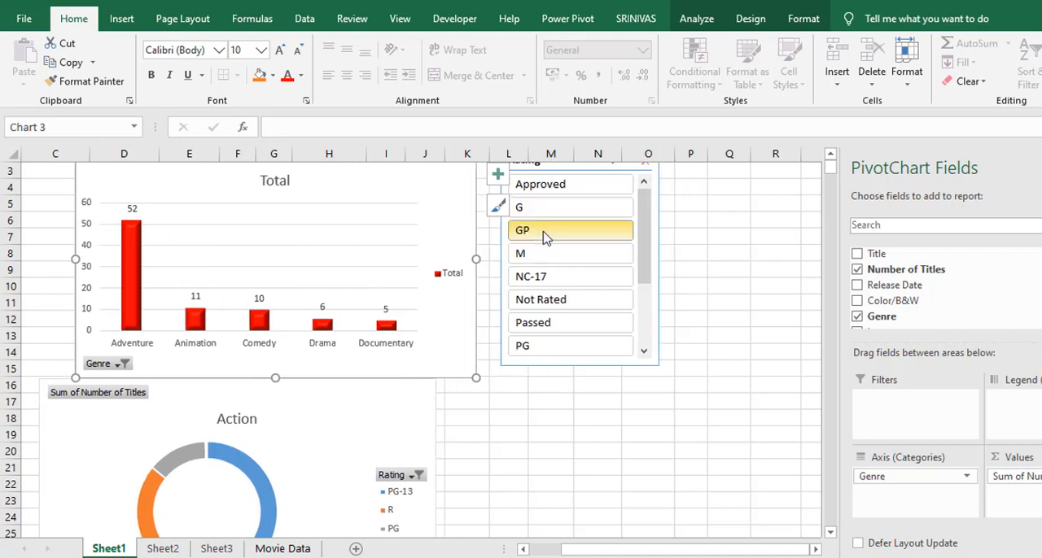
left_click(547, 212)
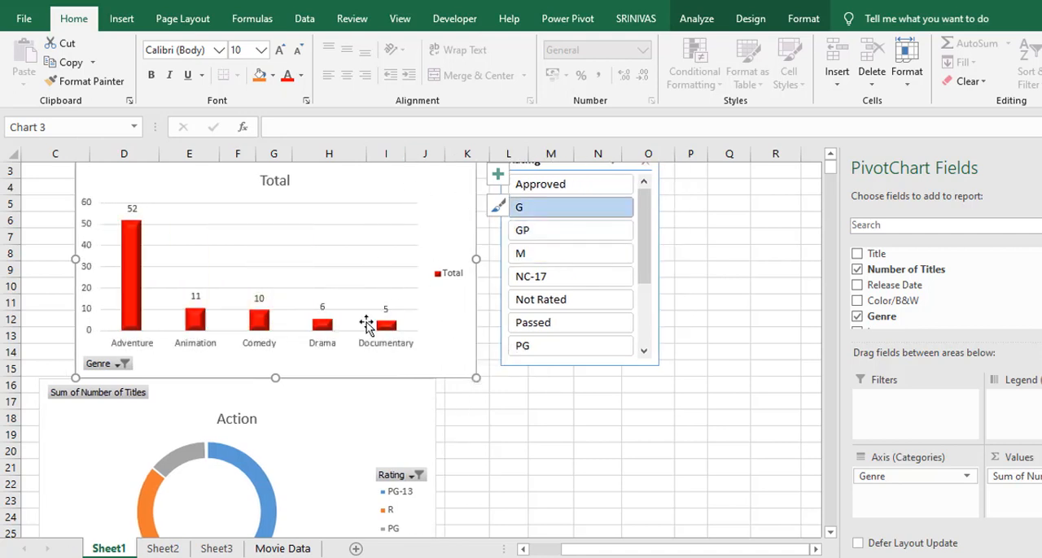
left_click(526, 347)
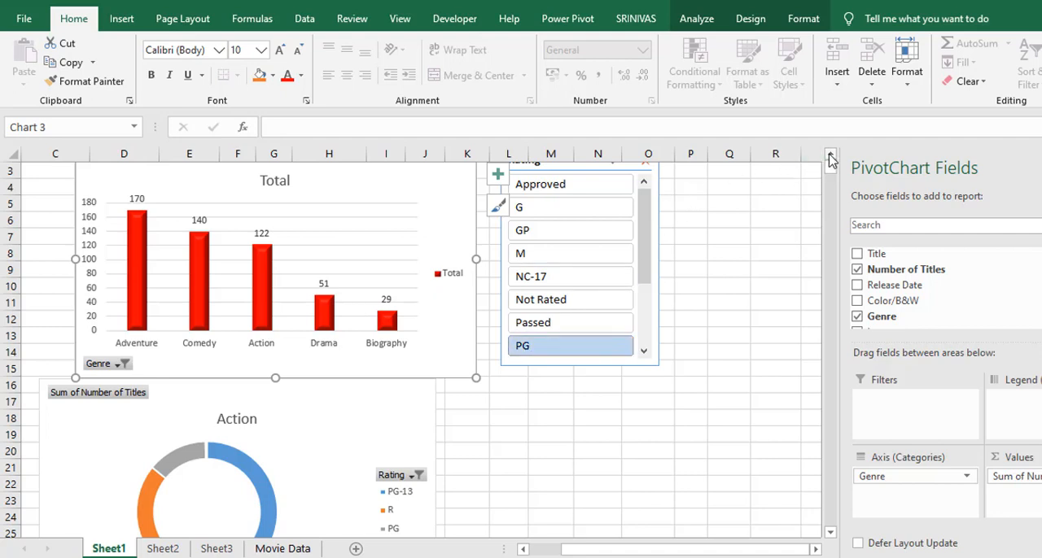
Extend the Rating slicer's report connections to Revenue by Year, Titles by Genre and Ra..., and Titles by Rating
scroll(830, 158, "up", 1)
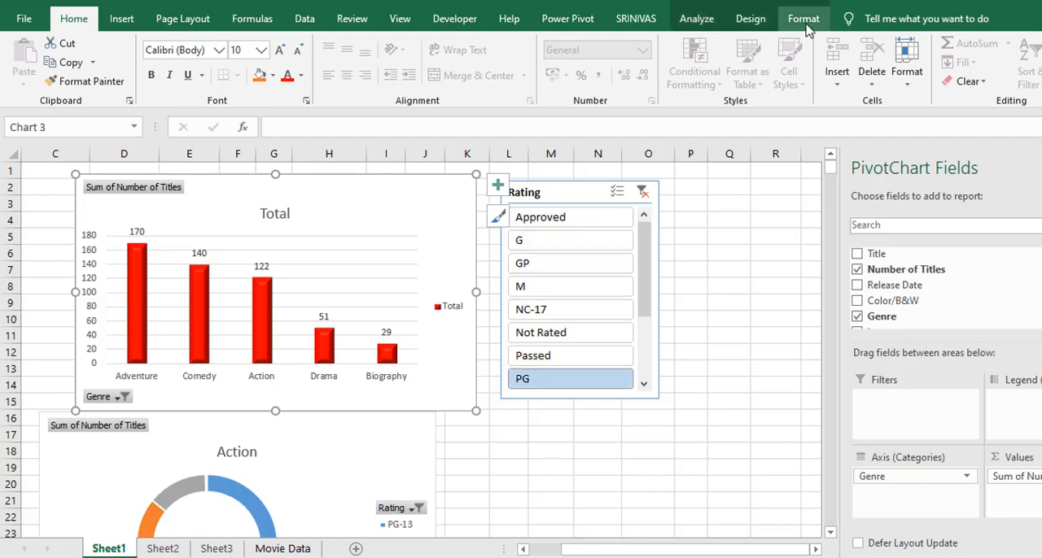
left_click(544, 193)
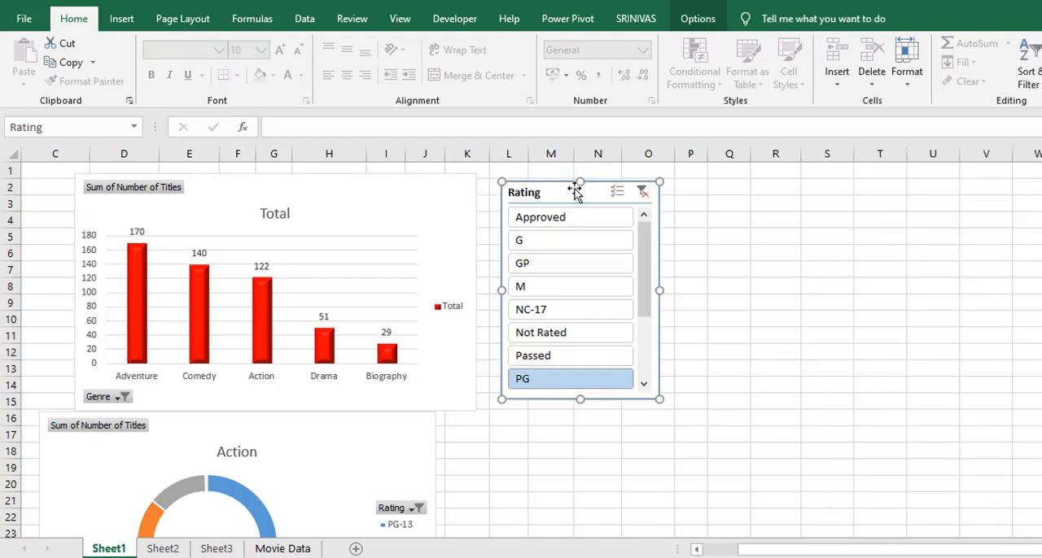
left_click(698, 20)
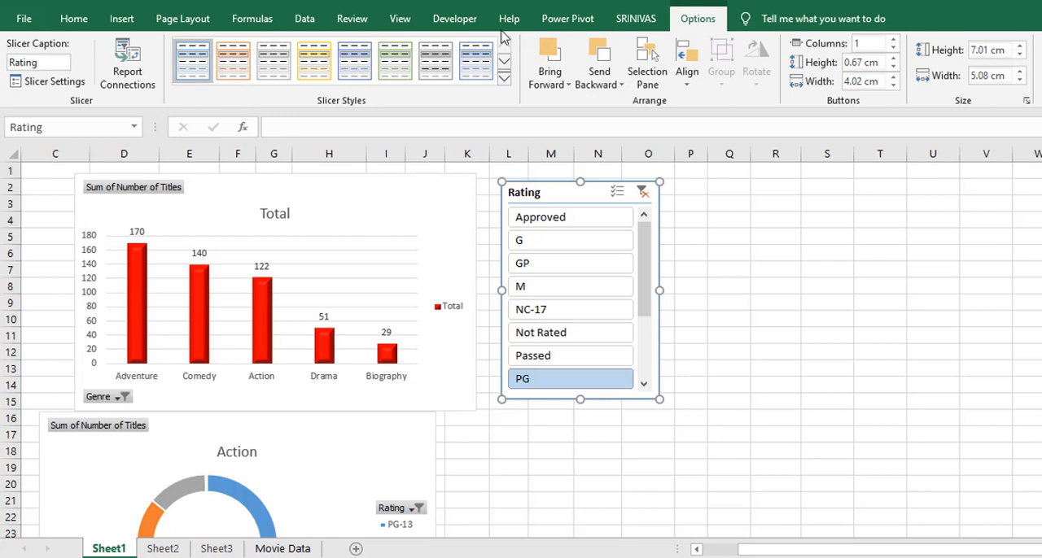
left_click(127, 77)
left_click_drag(623, 274, 419, 229)
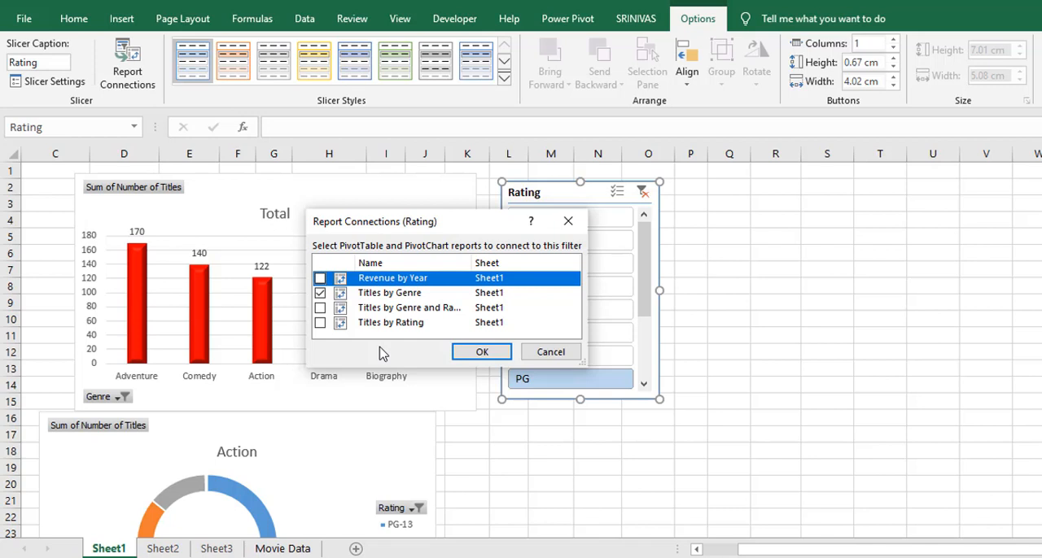
left_click(320, 278)
left_click(320, 308)
left_click(320, 323)
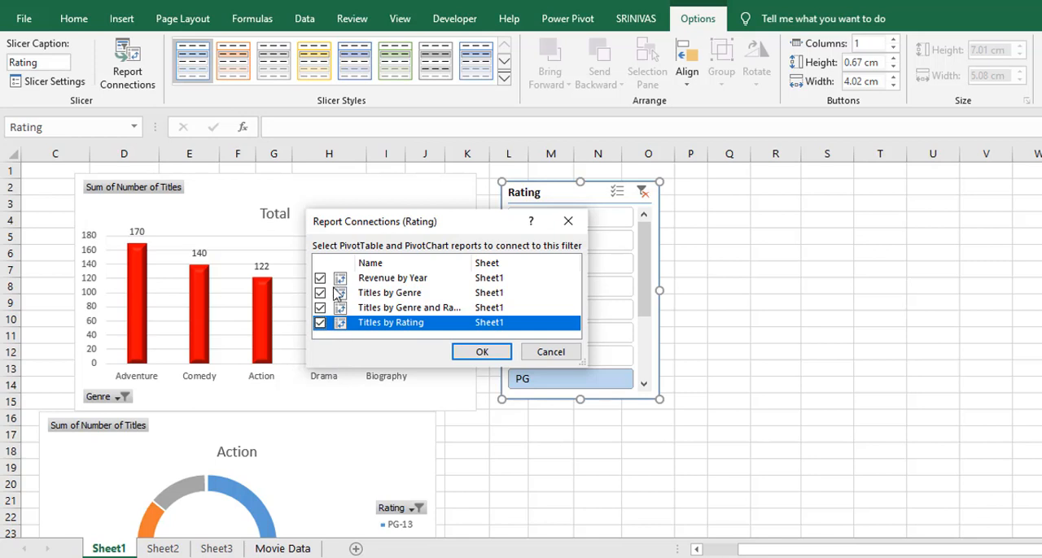
left_click(494, 355)
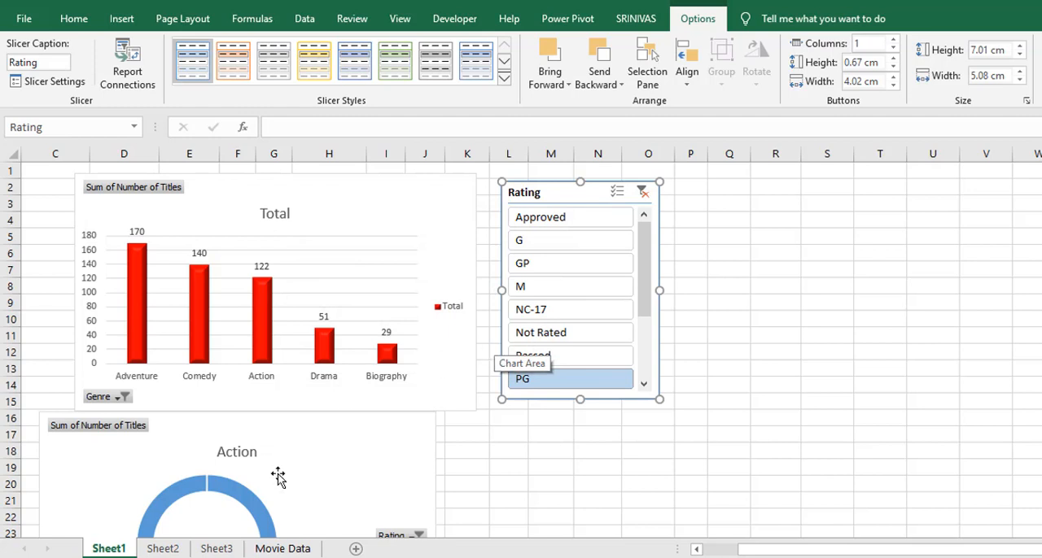
Filter the connected charts by rating G, then by PG-13
left_click(558, 248)
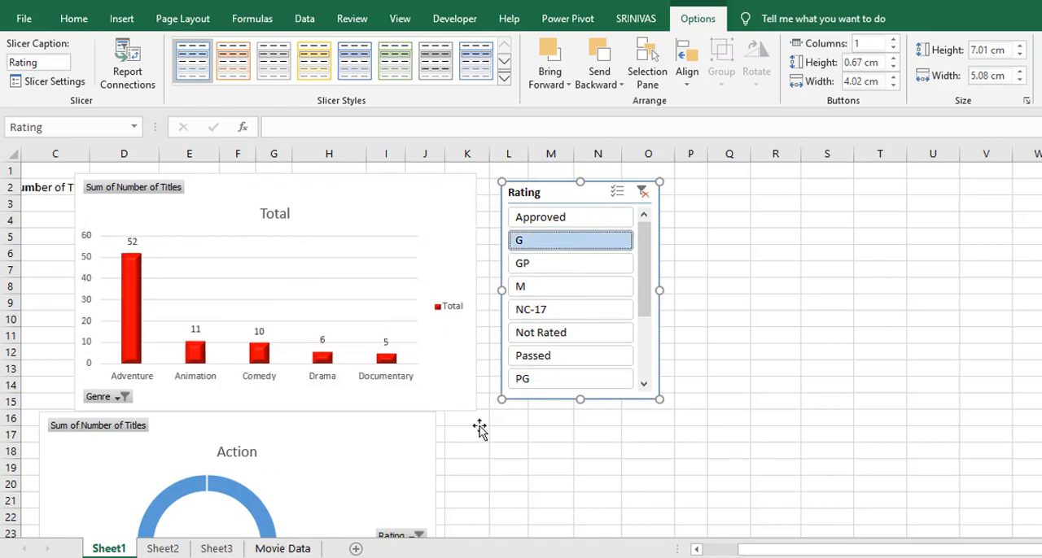
left_click(649, 356)
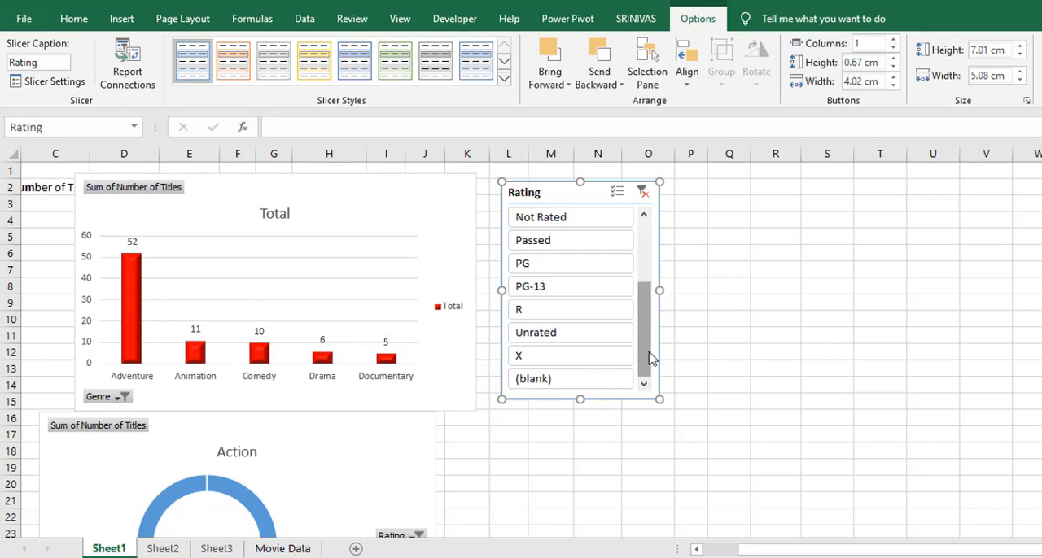
left_click(610, 289)
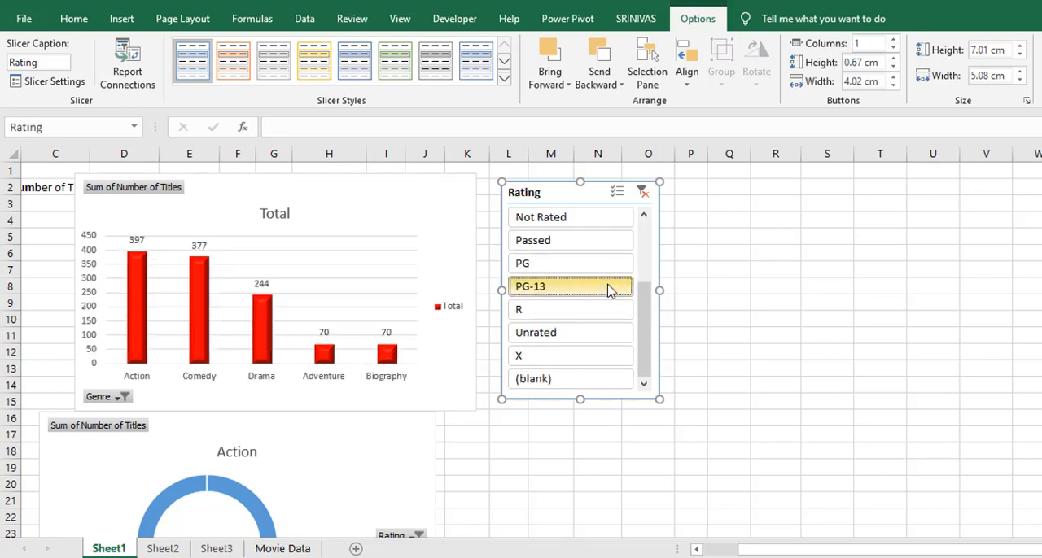
Examine how the charts further down the sheet respond to the PG-13 filter, and return to the slicer
left_click(500, 418)
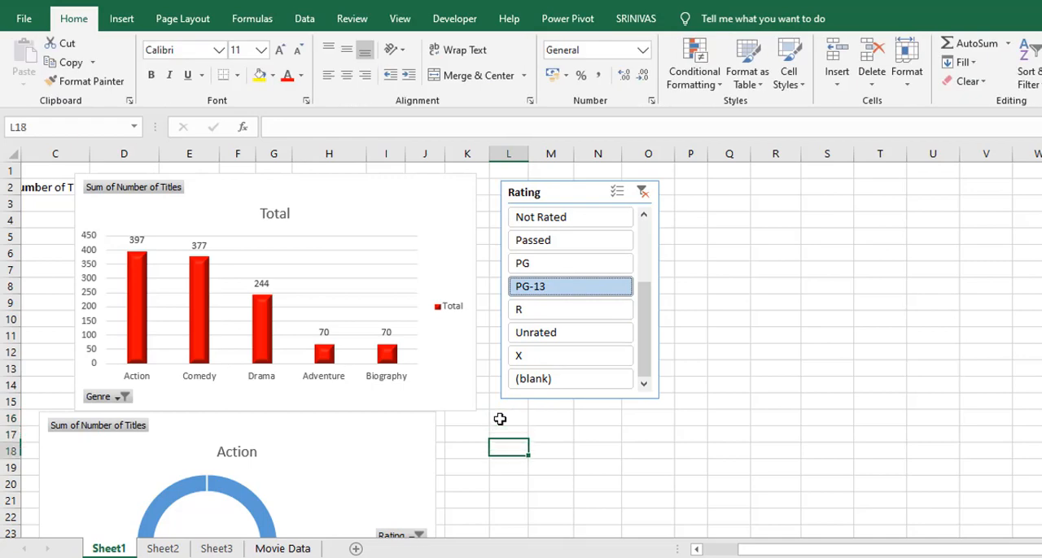
scroll(500, 419, "down", 4)
scroll(500, 419, "down", 6)
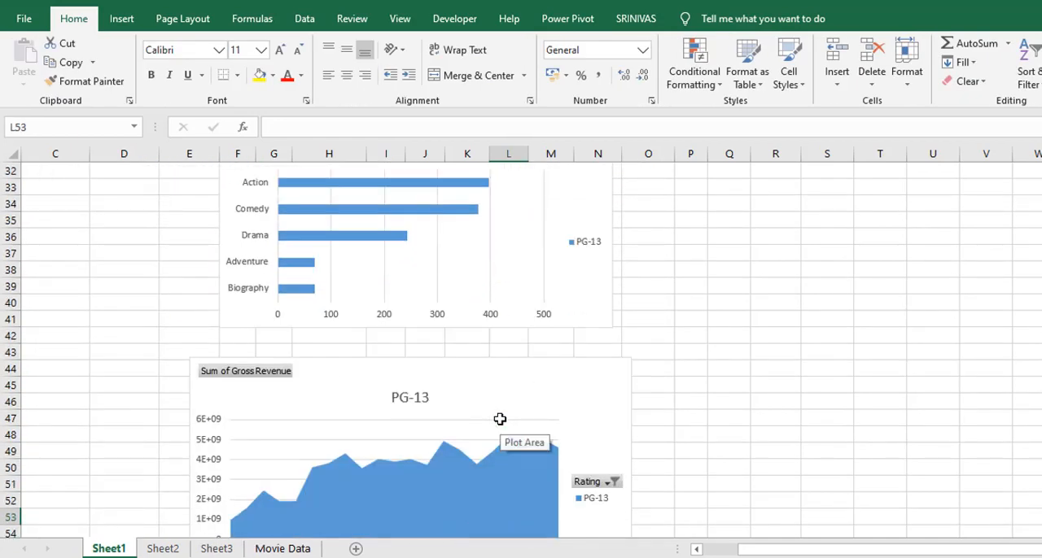
key("Up")
key("Up")
key("Up")
key("Up")
key("Up")
key("Up")
key("Up")
key("Up")
key("Up")
key("Up")
key("Up")
key("Up")
key("Up")
key("Up")
key("Up")
key("Up")
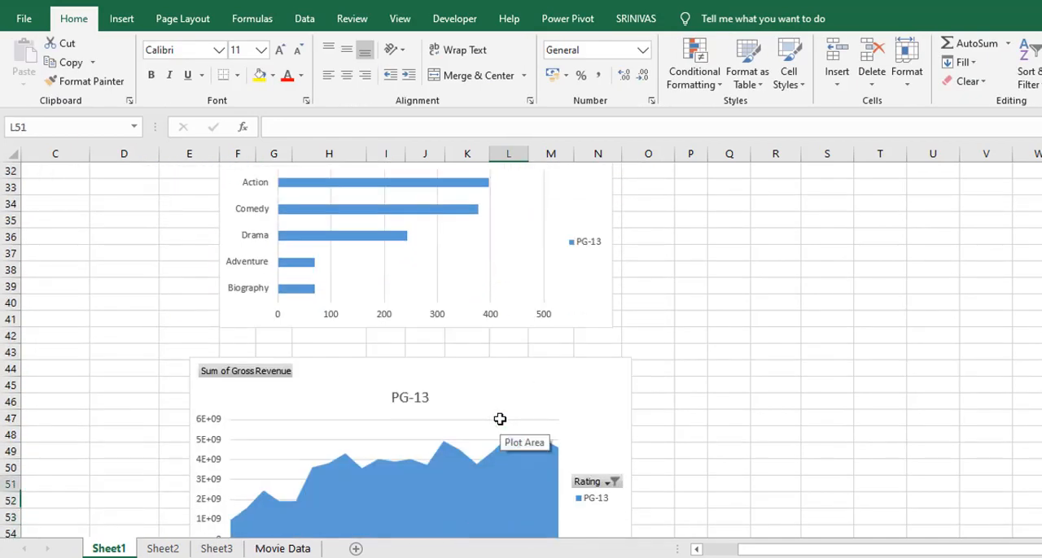
key("Up")
key("Up")
key("Up")
key("Up")
key("Up")
key("Up")
key("Up")
key("Up")
key("Up")
key("Up")
key("Up")
key("Up")
key("Up")
key("Up")
key("Up")
key("Up")
key("Up")
key("Up")
key("Up")
key("Up")
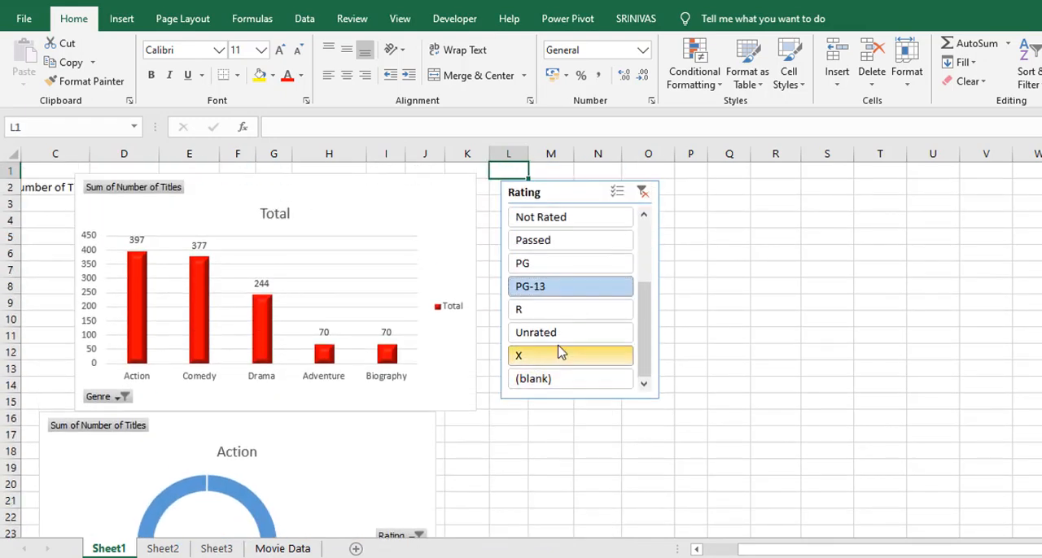
Filter the connected charts by rating R and review every chart down to the gross revenue area chart
left_click(566, 319)
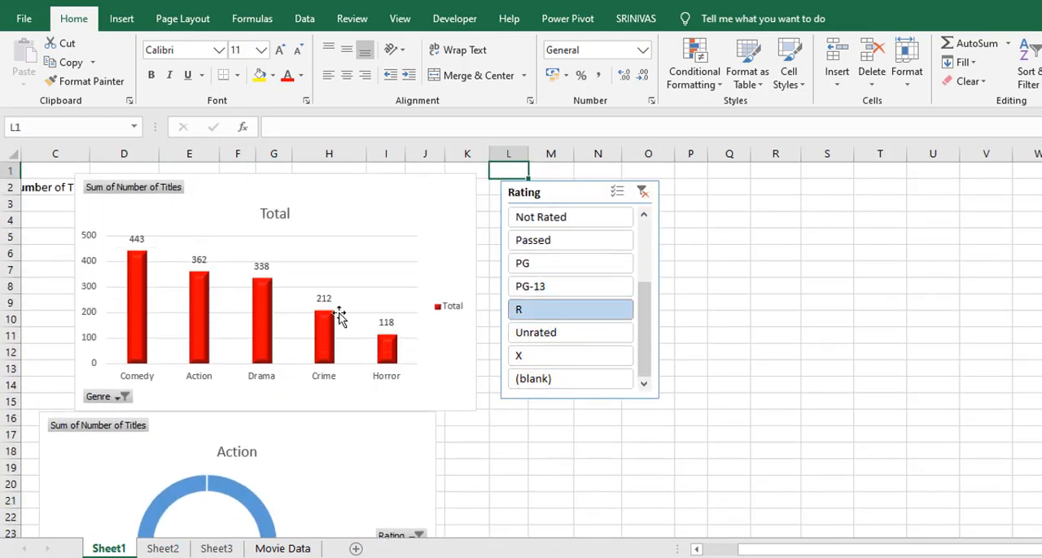
left_click(505, 462)
key("Down")
key("Down")
key("Down")
key("Down")
key("Down")
key("Down")
key("Down")
key("Down")
key("Down")
key("Down")
key("Down")
key("Down")
key("Down")
key("Down")
key("Down")
key("Down")
key("Down")
key("Down")
key("Down")
key("Down")
key("Down")
key("Down")
key("Down")
key("Down")
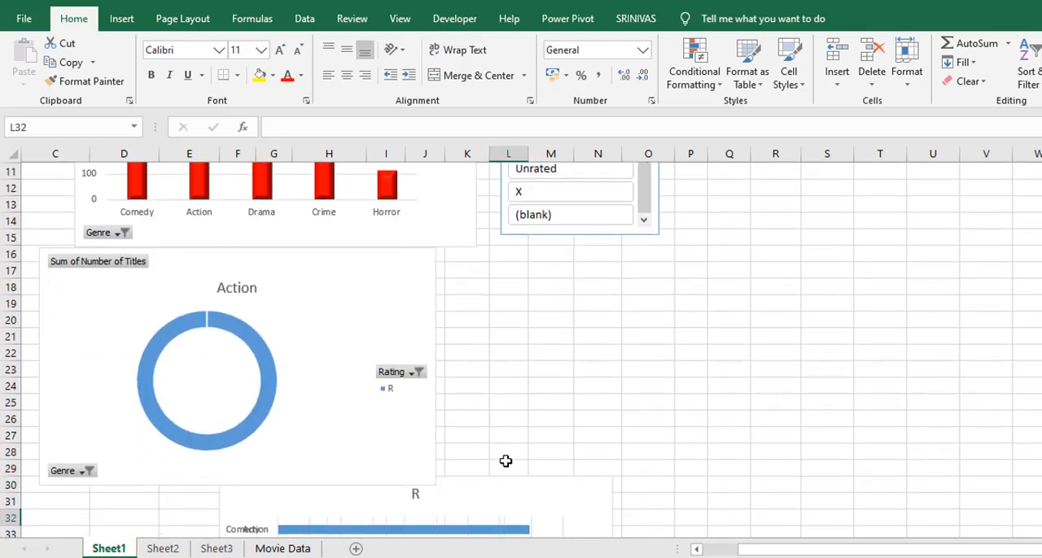
key("Down")
key("Down")
key("Down")
key("Down")
key("Down")
key("Down")
key("Down")
key("Down")
key("Down")
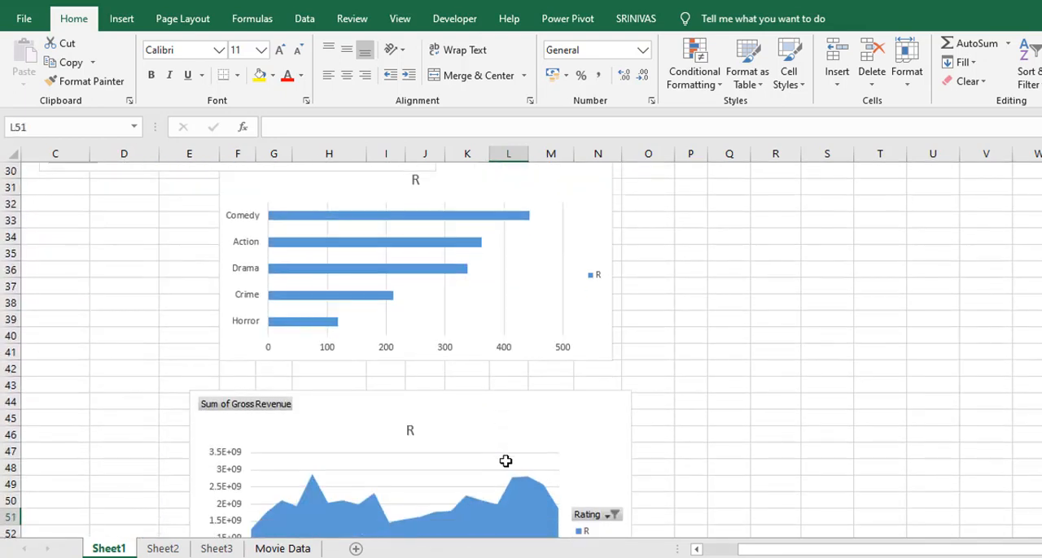
key("Up")
key("Up")
key("Up")
key("Up")
key("Up")
key("Up")
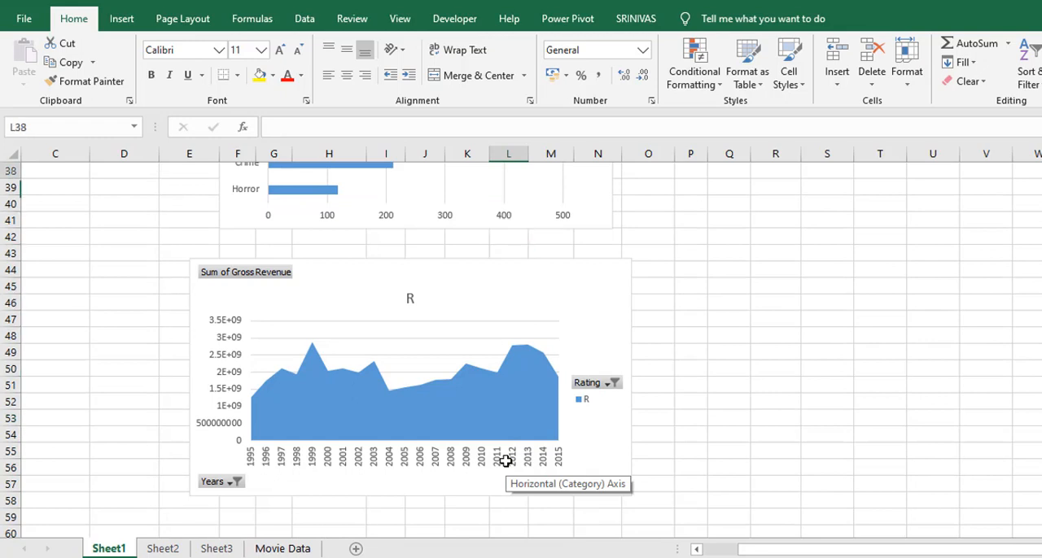
key("Up")
key("Up")
key("Up")
key("Up")
key("Up")
key("Up")
key("Up")
key("Up")
key("Up")
key("Up")
key("Up")
key("Up")
key("Up")
key("Up")
key("Up")
key("Up")
key("Up")
key("Up")
key("Up")
key("Up")
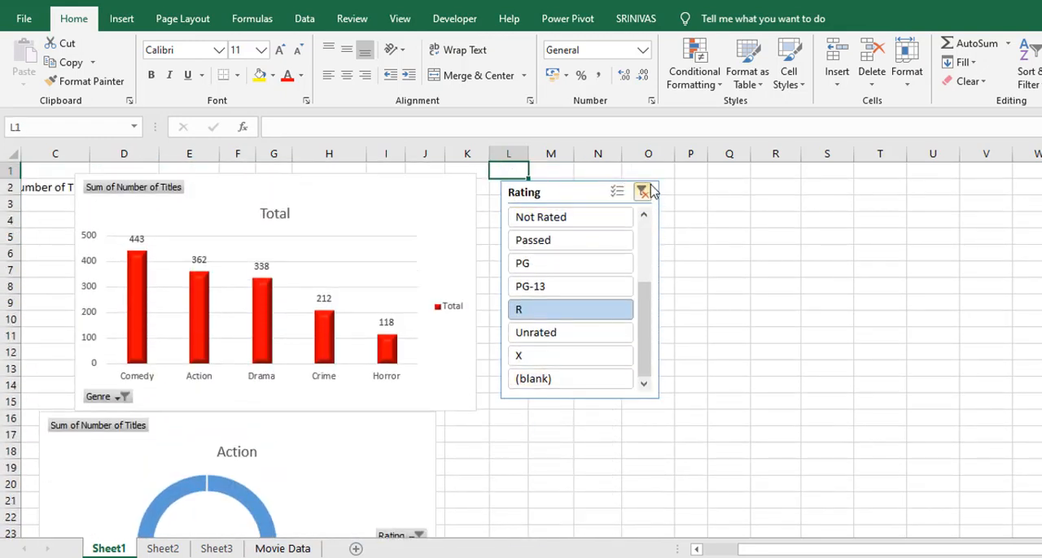
Add PG and PG-13 to the R selection in the Rating slicer
left_click(544, 267, "ctrl")
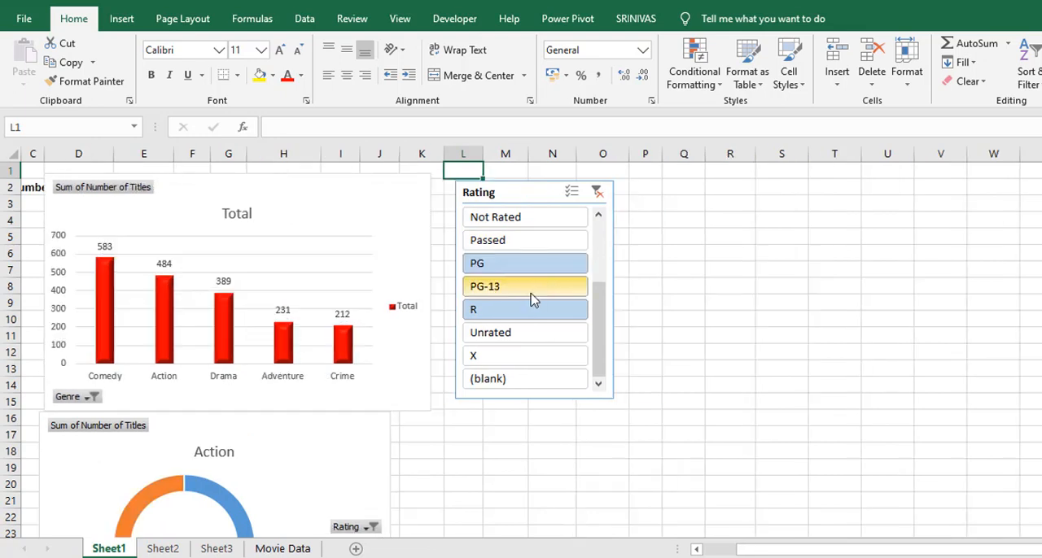
left_click(530, 294, "ctrl")
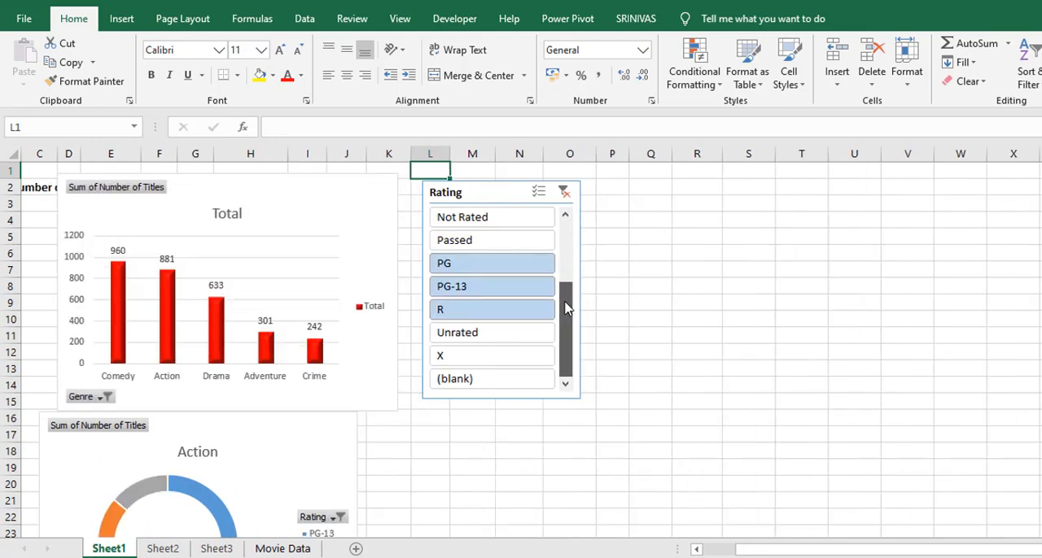
left_click_drag(565, 310, 565, 272)
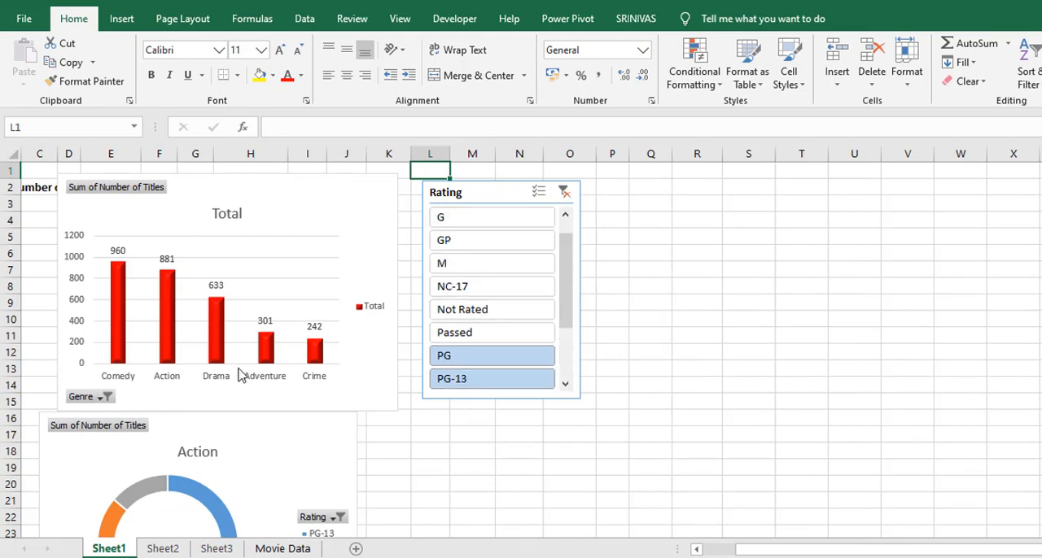
Insert a Release Date timeline for the Total chart of titles by genre
left_click(708, 552)
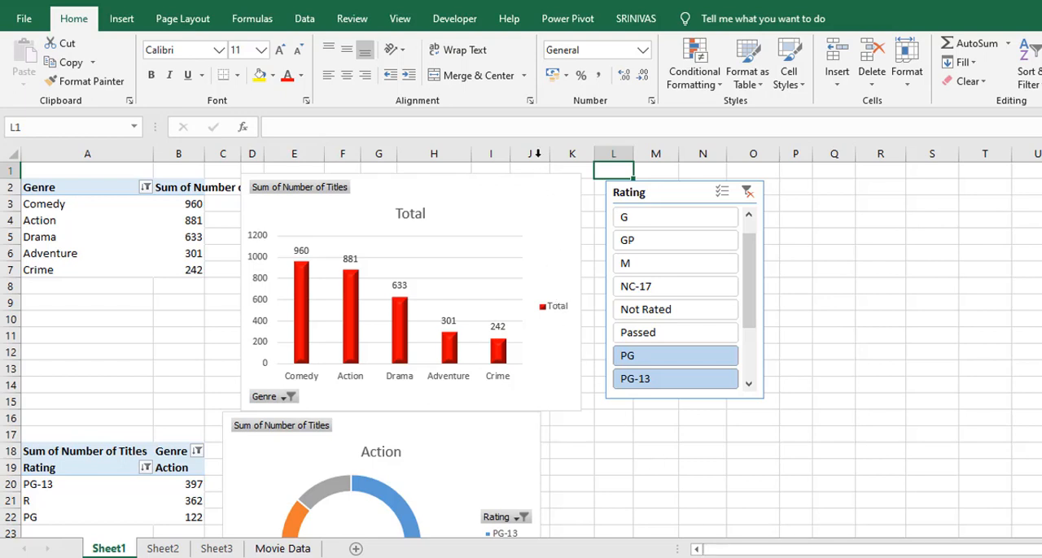
left_click(361, 199)
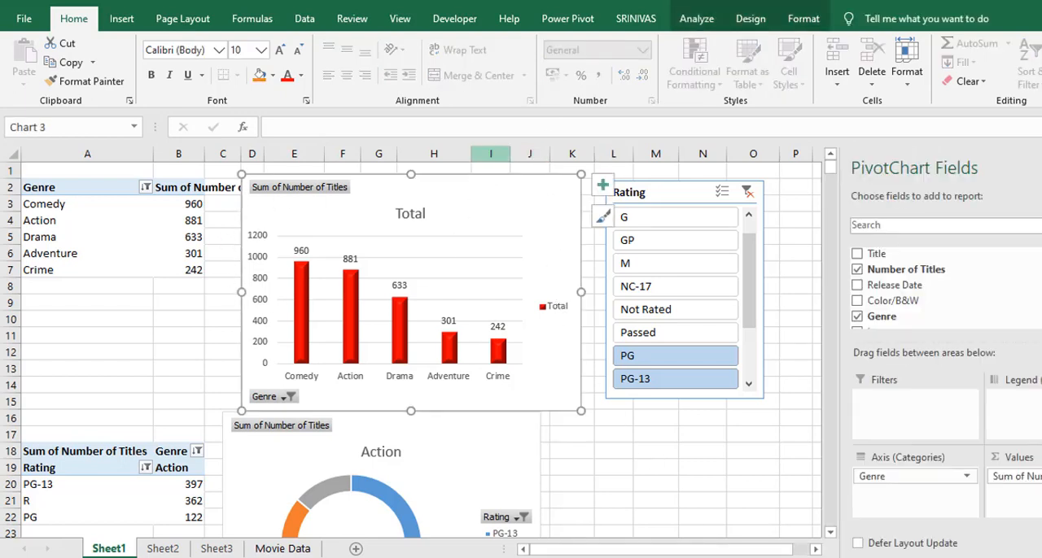
left_click(699, 19)
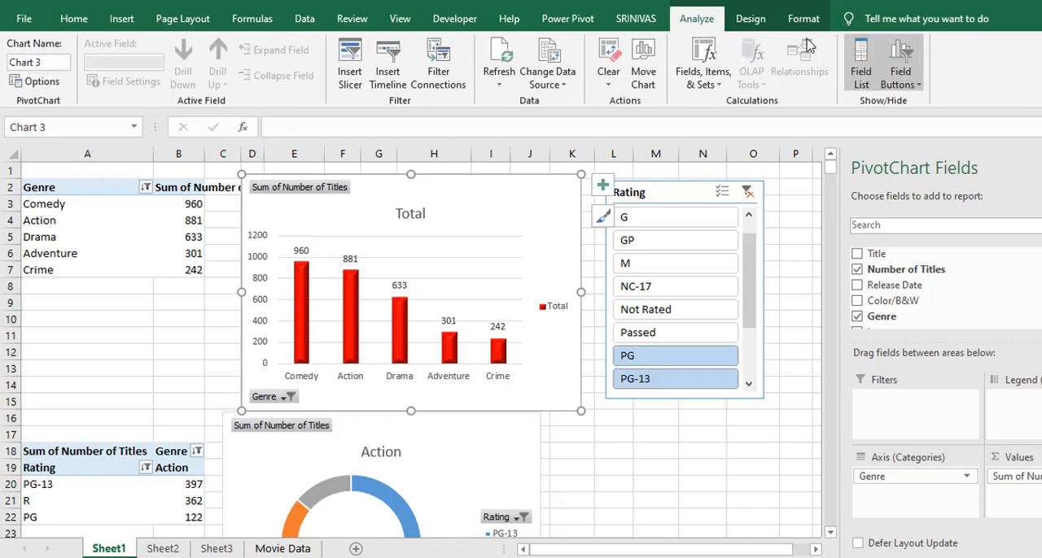
left_click(386, 74)
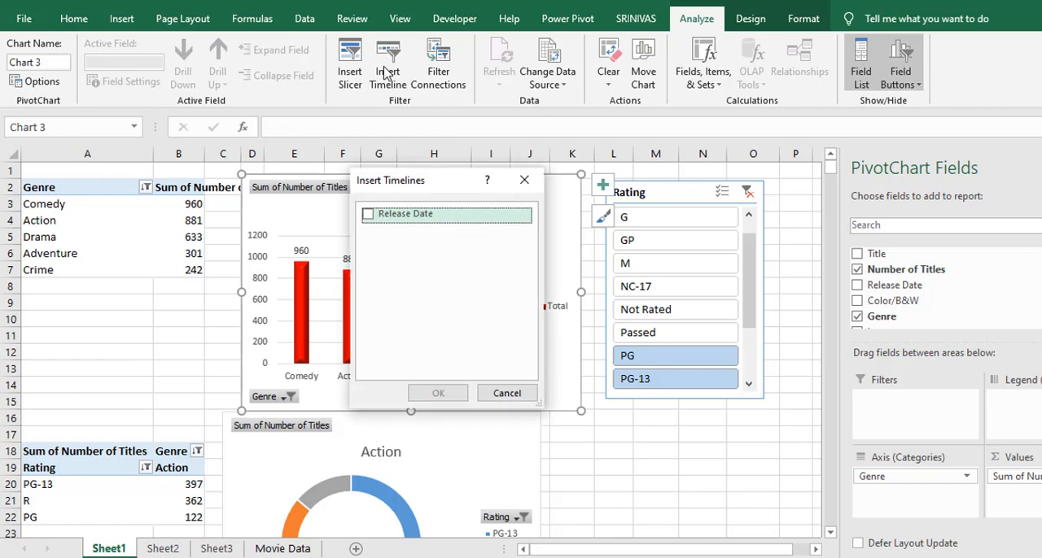
left_click_drag(416, 180, 465, 225)
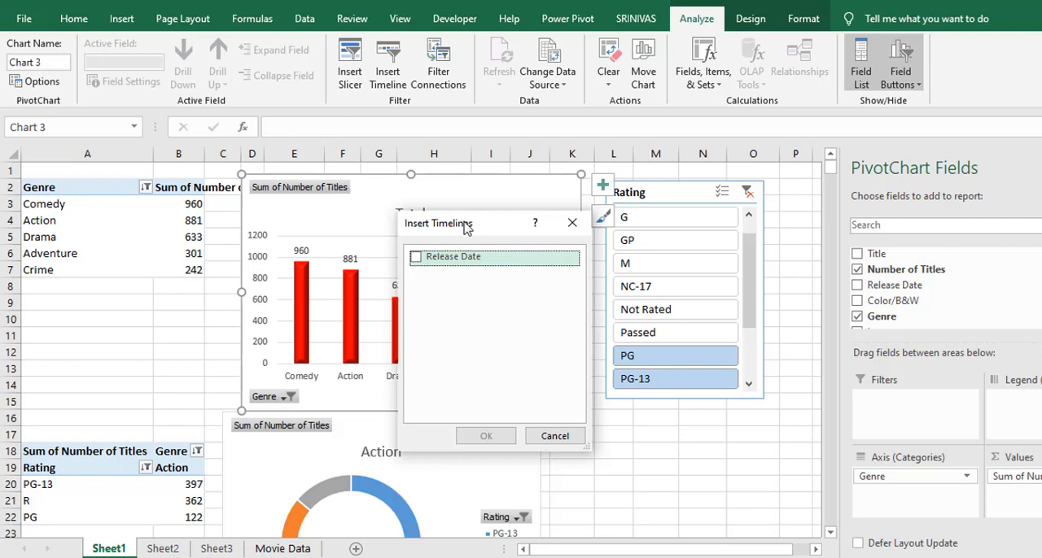
left_click(416, 257)
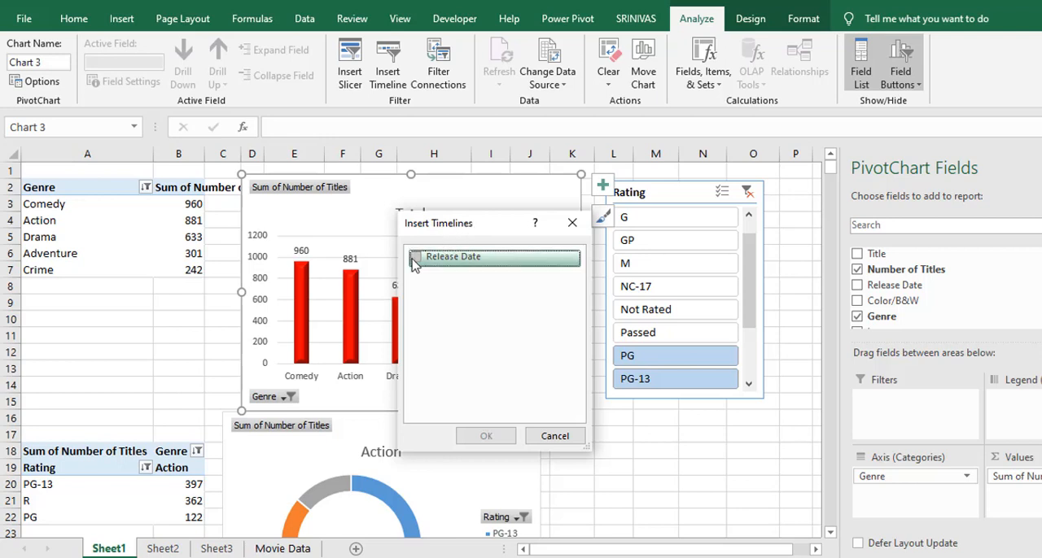
left_click(484, 437)
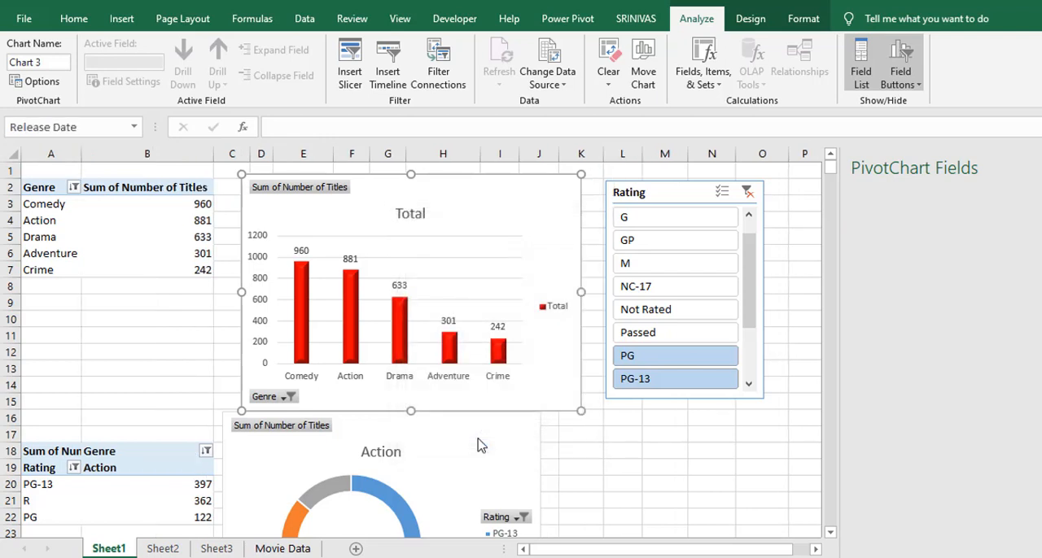
Place the Release Date timeline below the Rating slicer at about 15.98 cm wide, with its time level set to years
left_click_drag(481, 307, 765, 428)
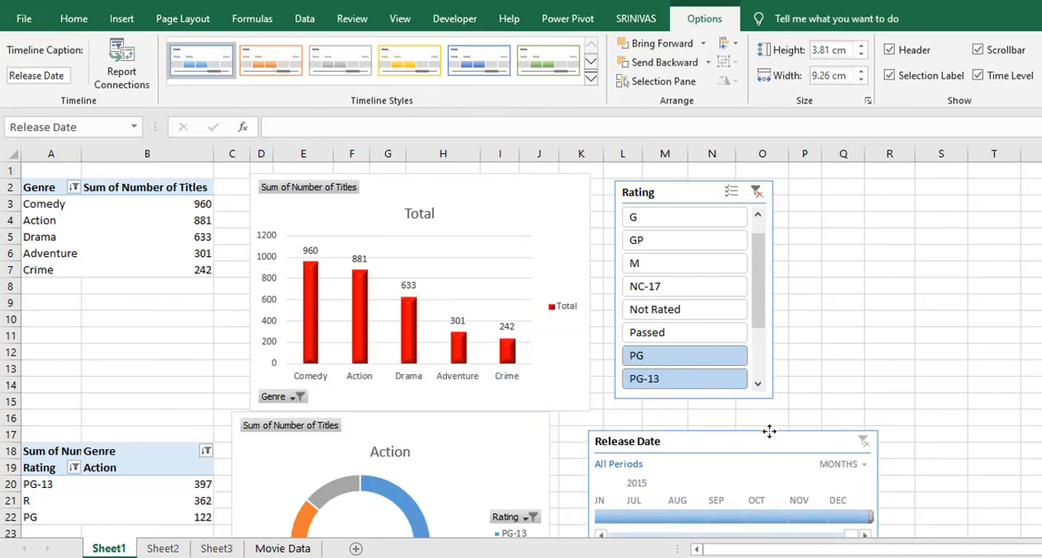
left_click_drag(865, 473, 1041, 468)
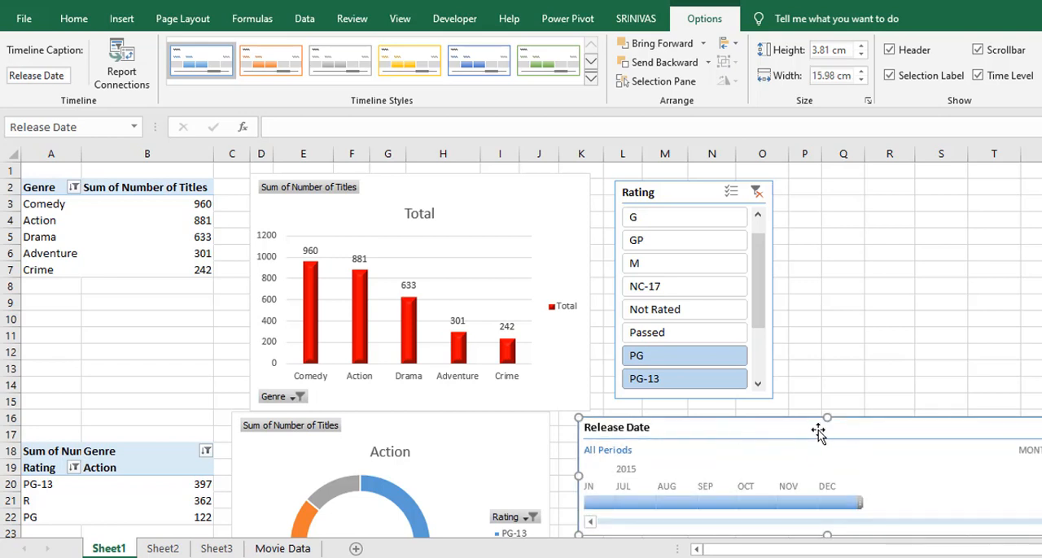
left_click(1031, 451)
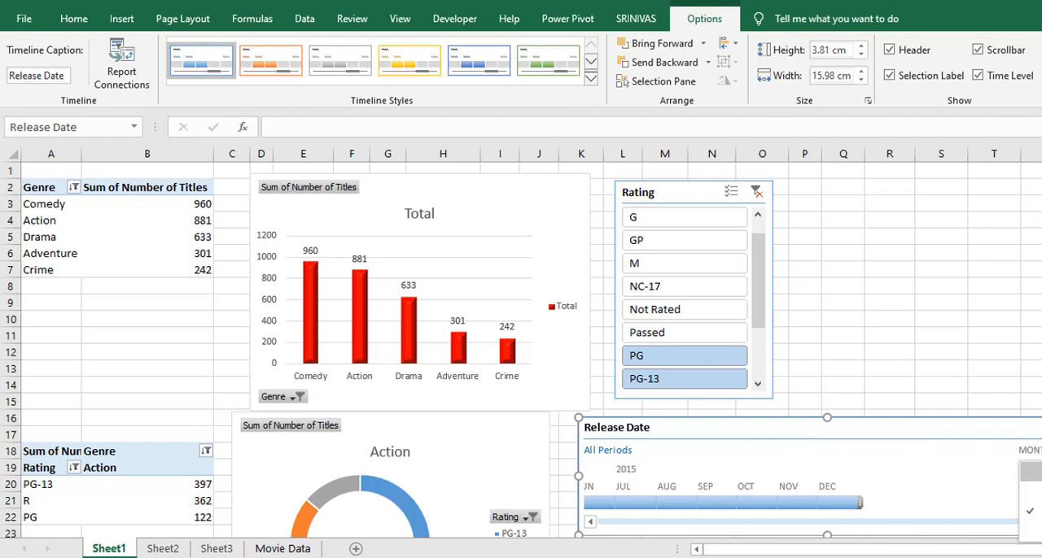
left_click(1032, 472)
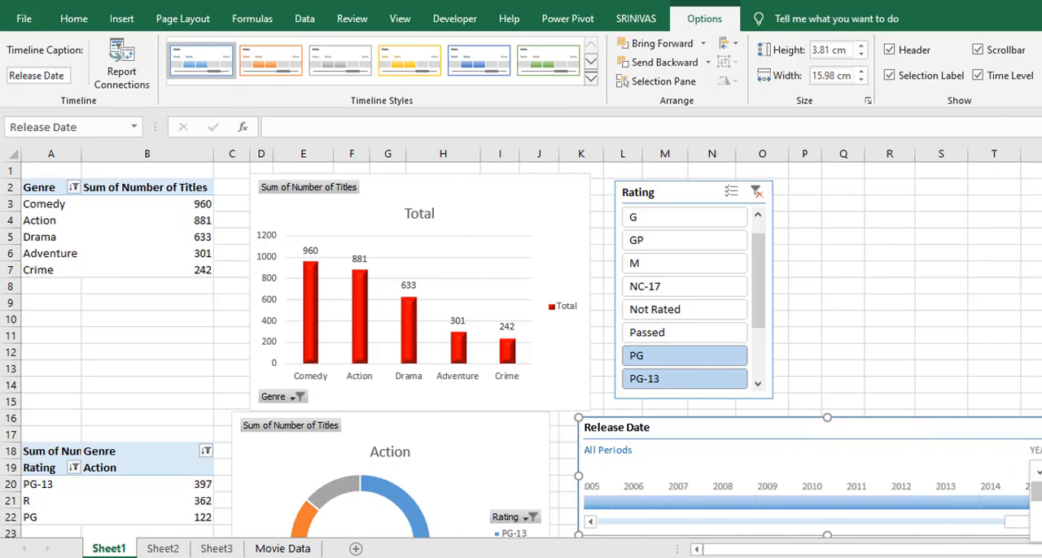
Filter the Total chart by release year 2006, then by 2007, with the timeline
left_click(639, 503)
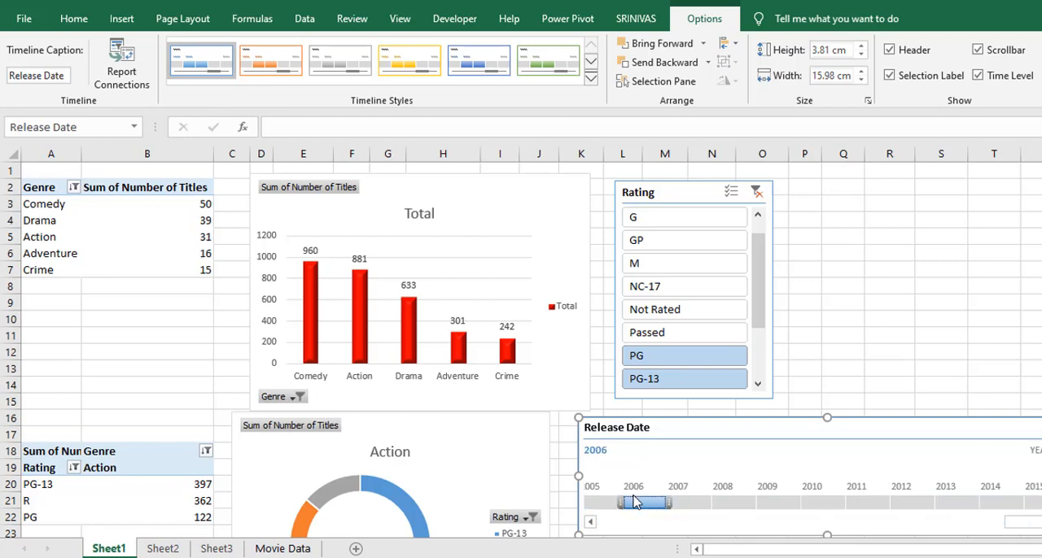
left_click(679, 504)
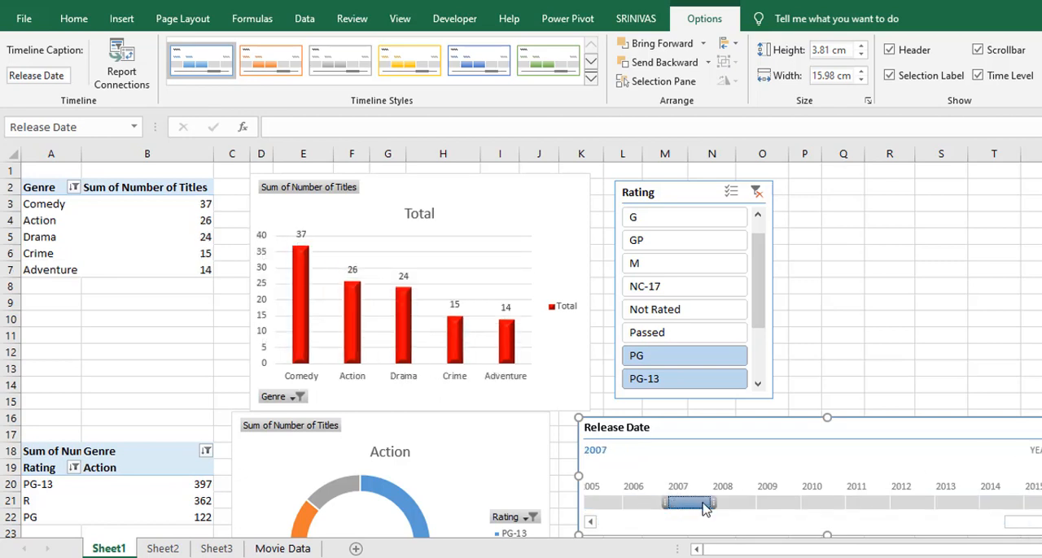
mouse_move(709, 504)
left_mouse_down()
mouse_move(814, 503)
mouse_move(698, 509)
left_mouse_up()
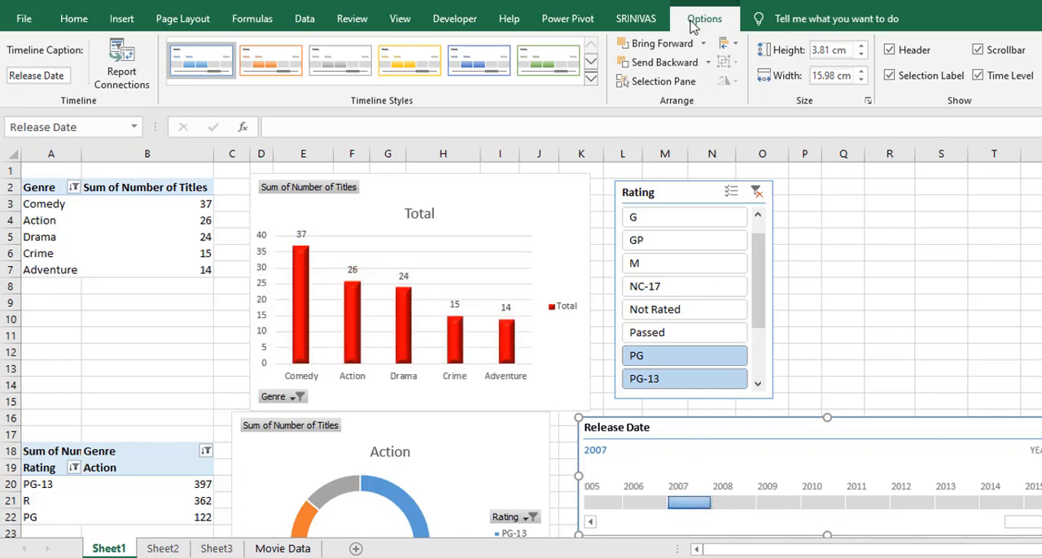
Extend the Release Date timeline's report connections to Revenue by Year, Titles by Genre and Ra..., and Titles by Rating
left_click(114, 69)
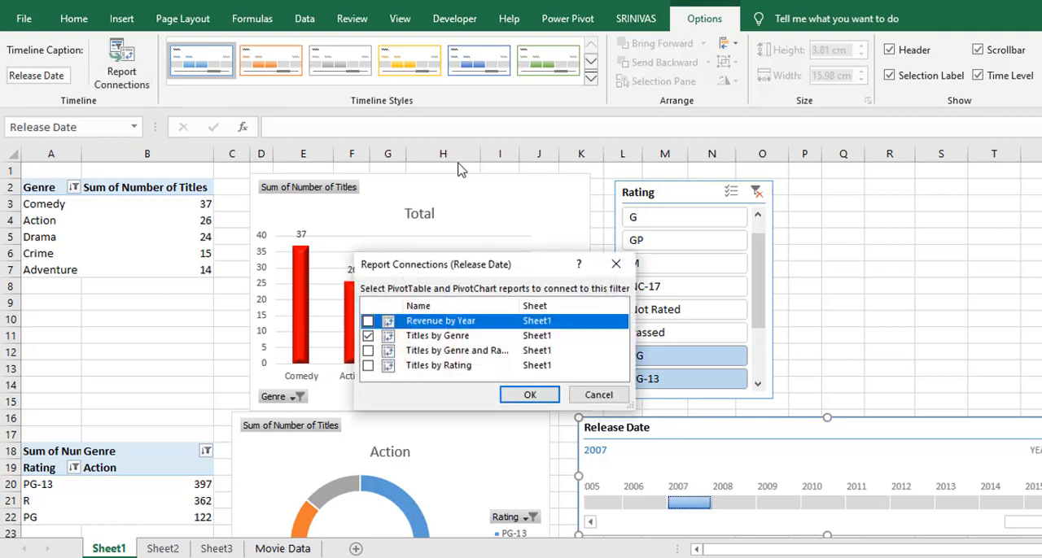
left_click(367, 321)
left_click(368, 351)
left_click(368, 367)
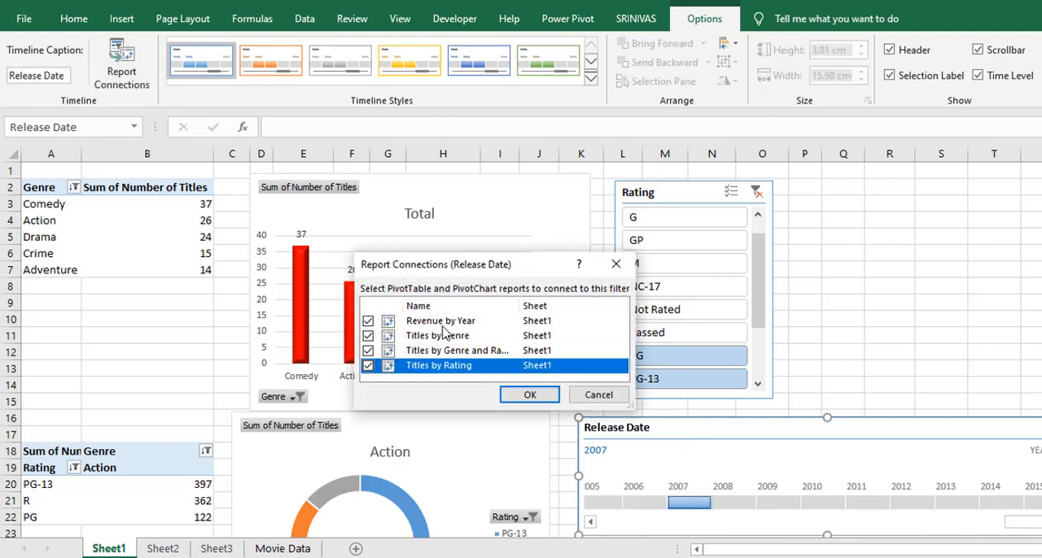
left_click(506, 397)
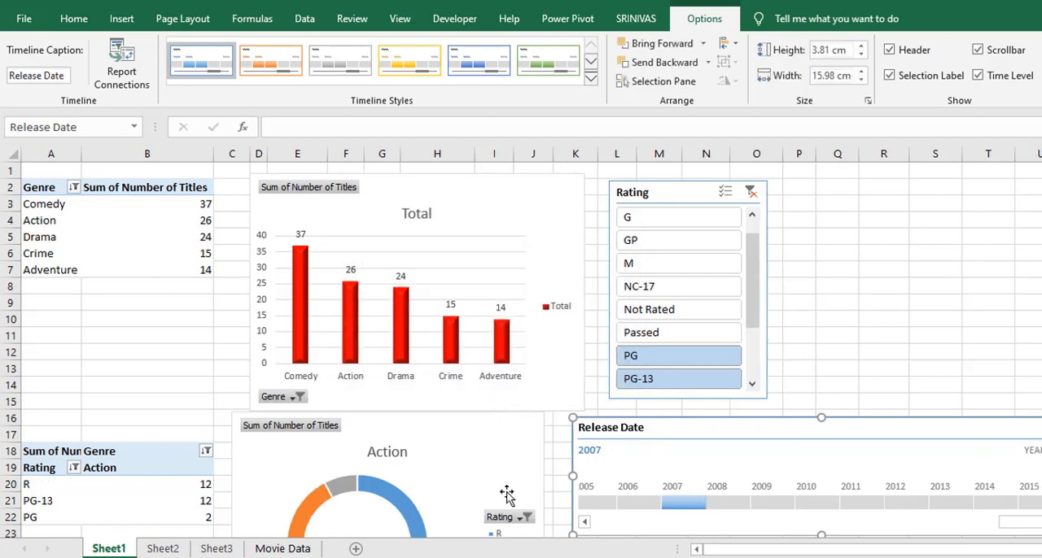
Filter the connected charts by release year 2006, then 2005, and review the charts further down the sheet
left_click(623, 505)
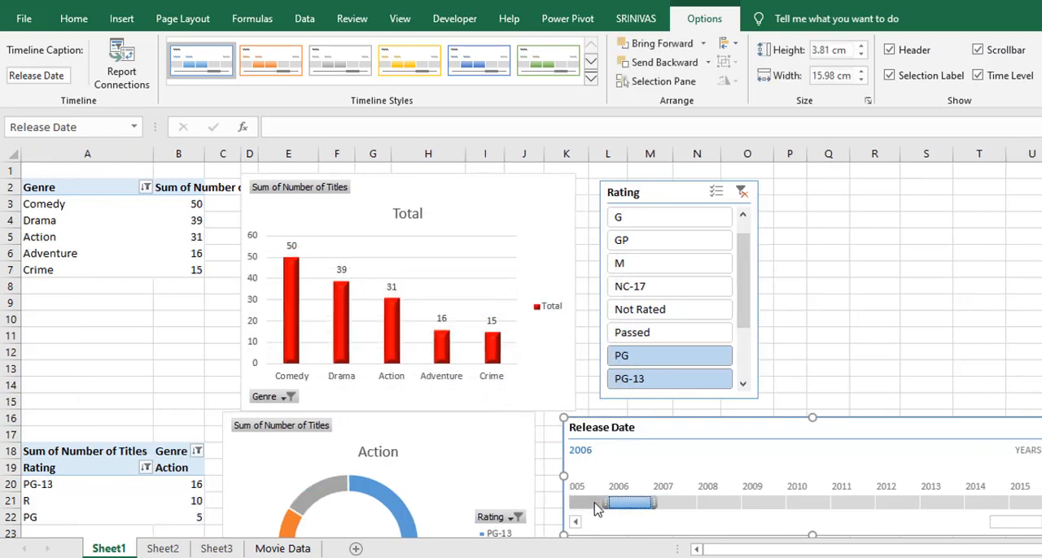
left_click(594, 504)
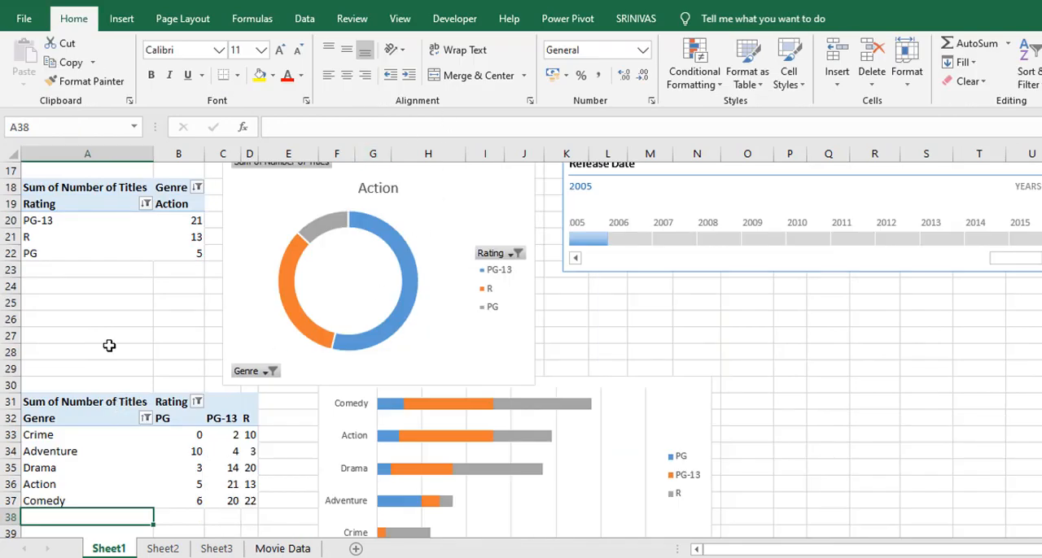
scroll(109, 346, "down", 6)
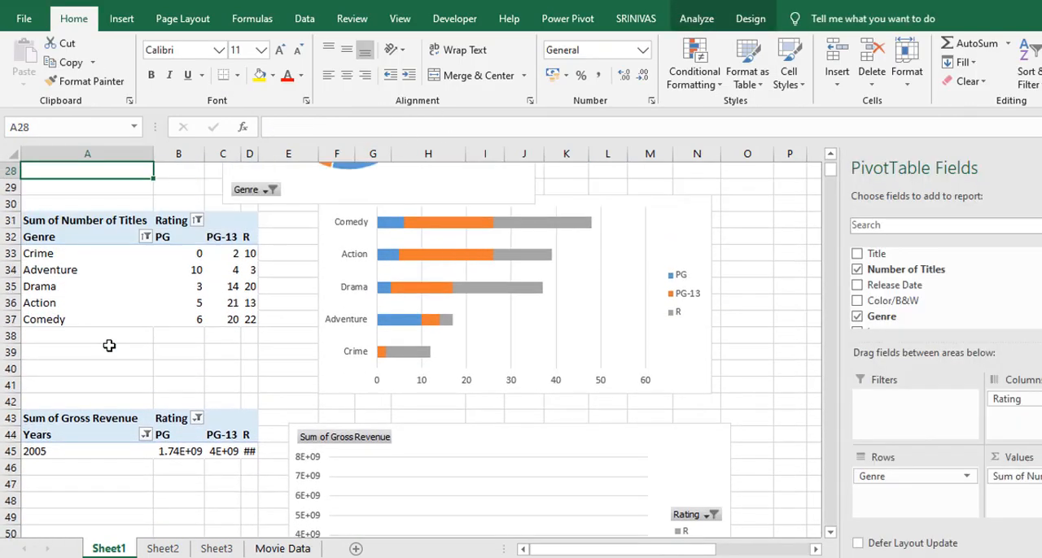
key("Up")
key("Up")
key("Up")
key("Up")
key("Up")
key("Up")
key("Up")
key("Up")
key("Up")
key("Up")
key("Up")
key("Up")
key("Up")
key("Up")
key("Up")
key("Up")
key("Up")
key("Up")
key("Up")
key("Up")
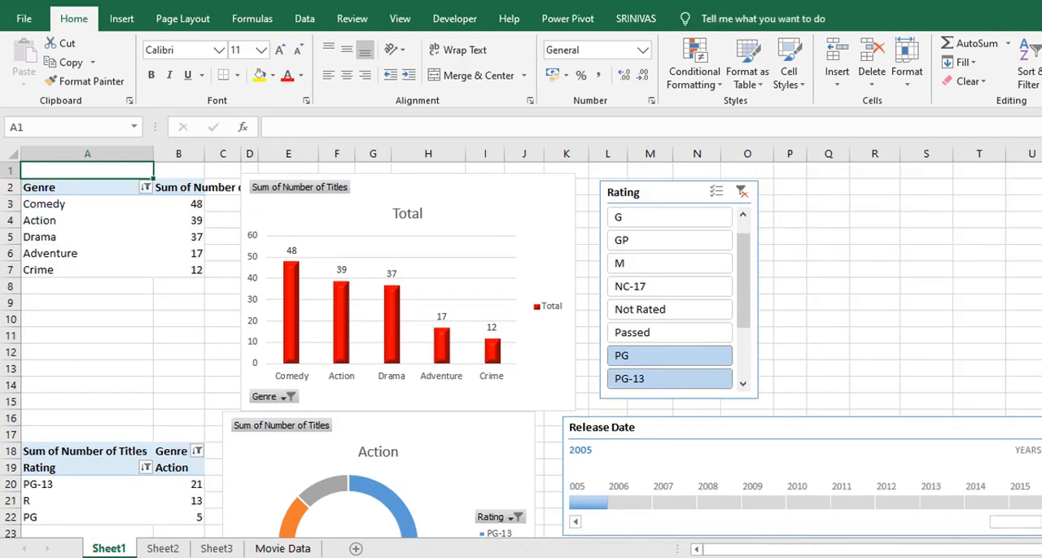
Filter the charts by release year 2006, then 2007, and clear the timeline filter to show all periods
left_click(641, 503)
left_click(675, 503)
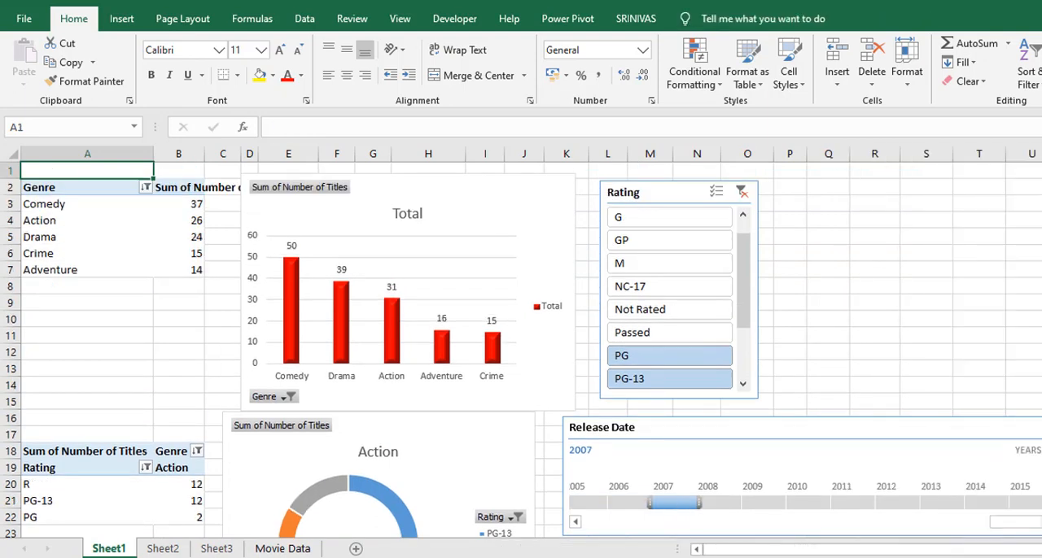
left_click(1041, 428)
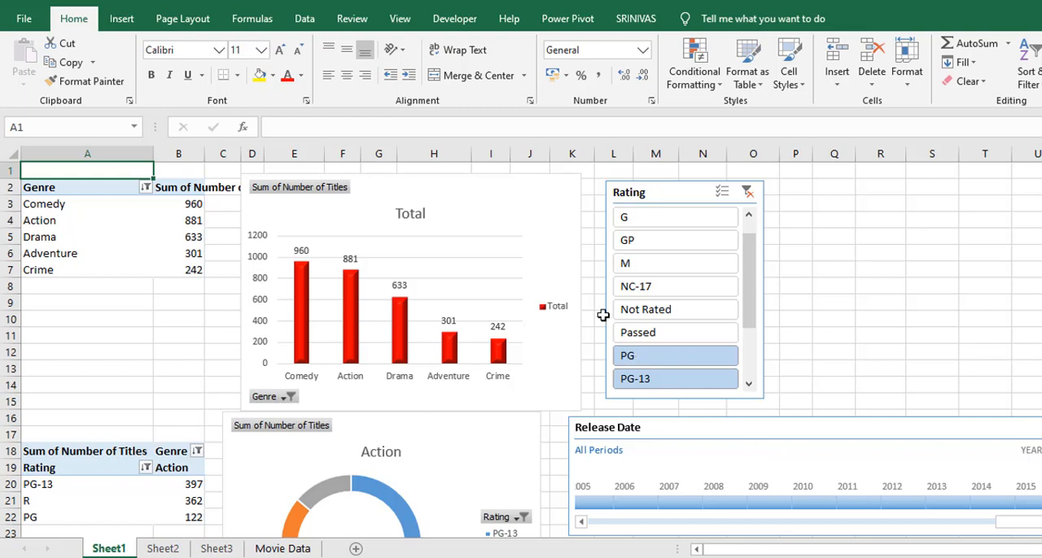
Check which filters are connected to the Total chart of titles by genre, leaving the connections as they are
left_click(521, 218)
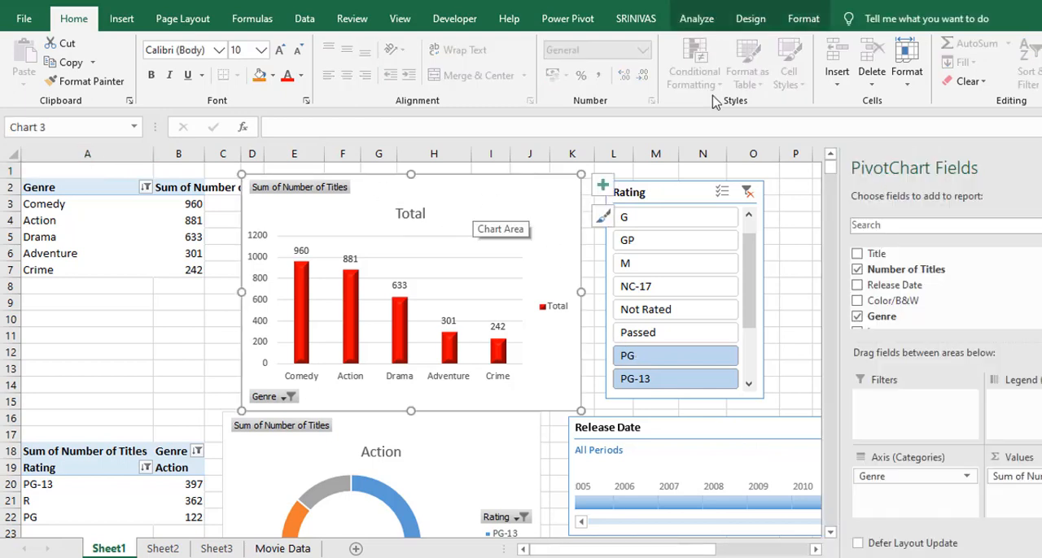
left_click(696, 18)
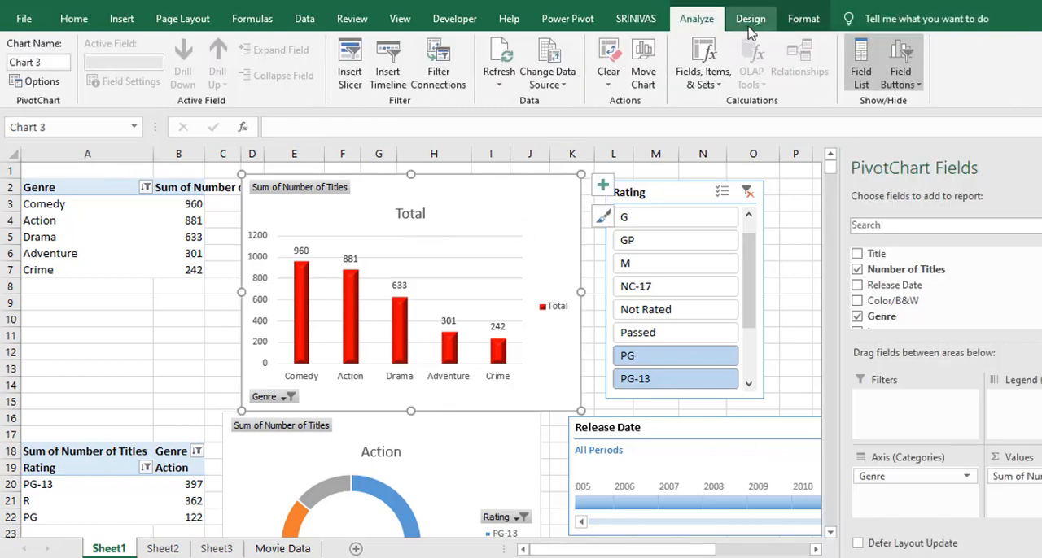
left_click(447, 73)
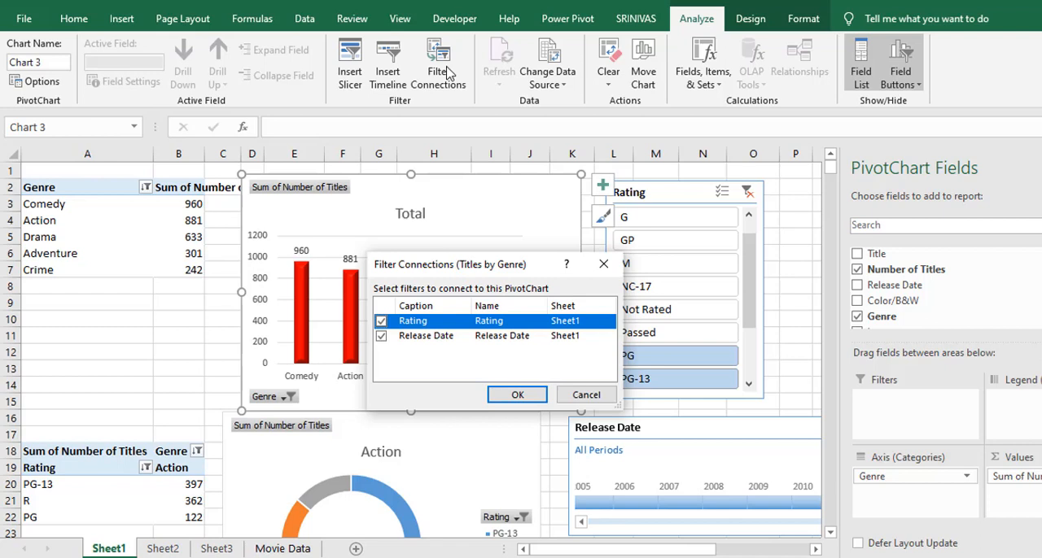
left_click_drag(473, 276, 256, 276)
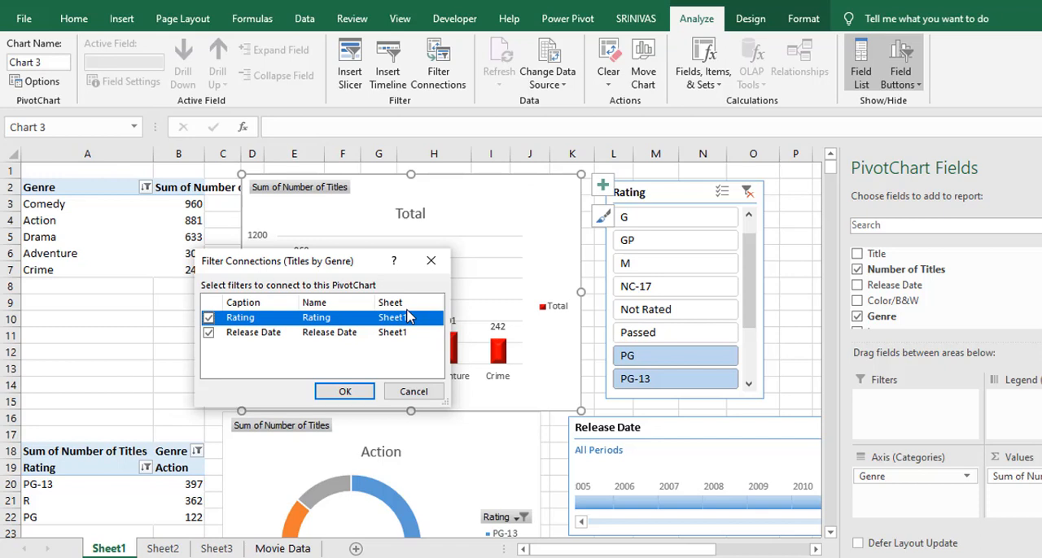
left_click(413, 393)
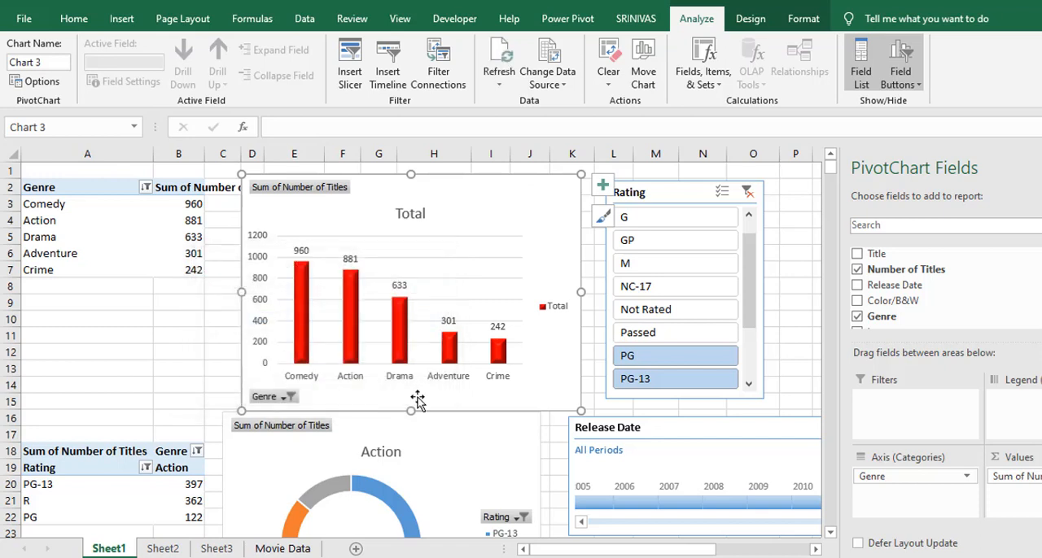
Check which filters are connected to the Action doughnut chart of titles by rating
left_click(483, 433)
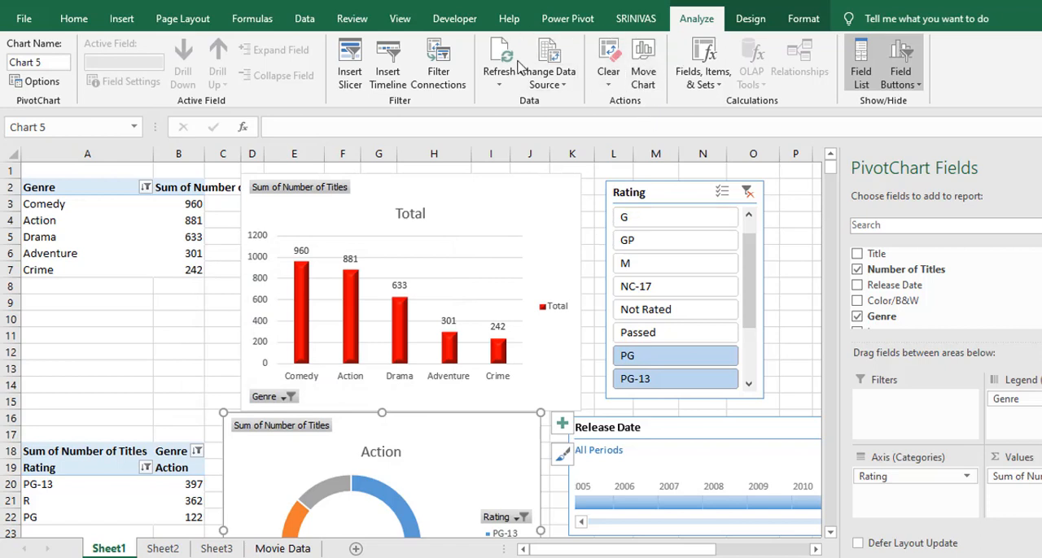
left_click(458, 65)
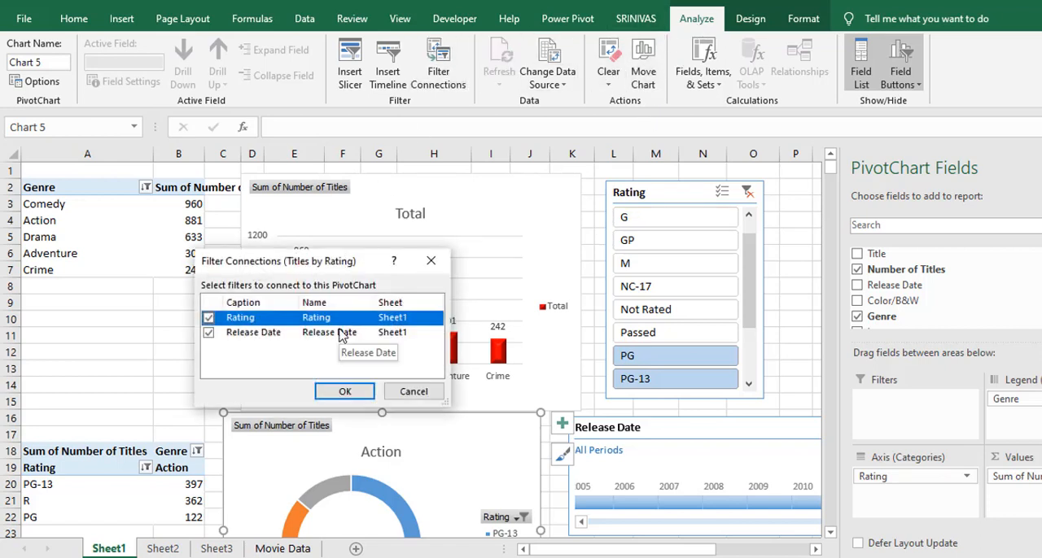
key("Return")
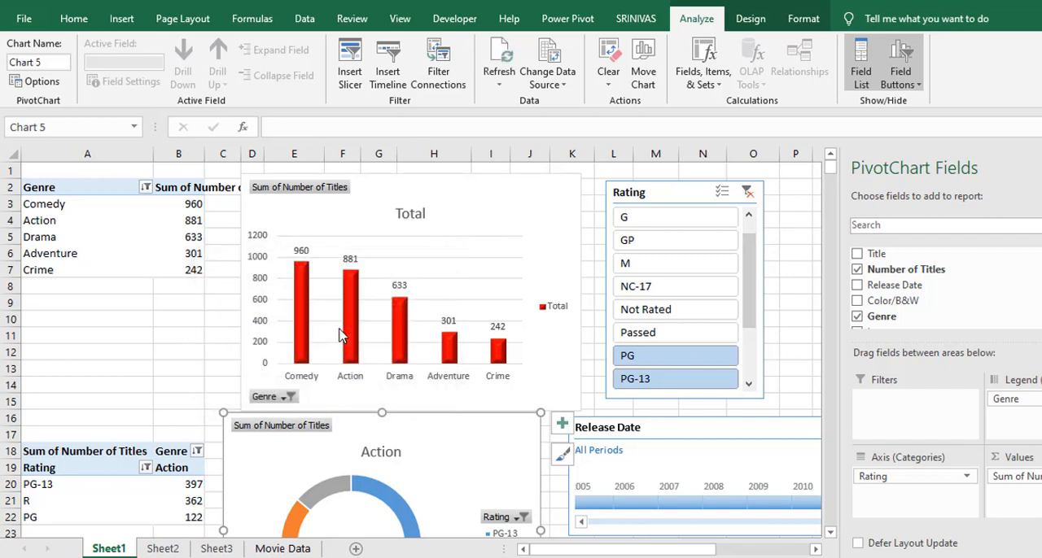